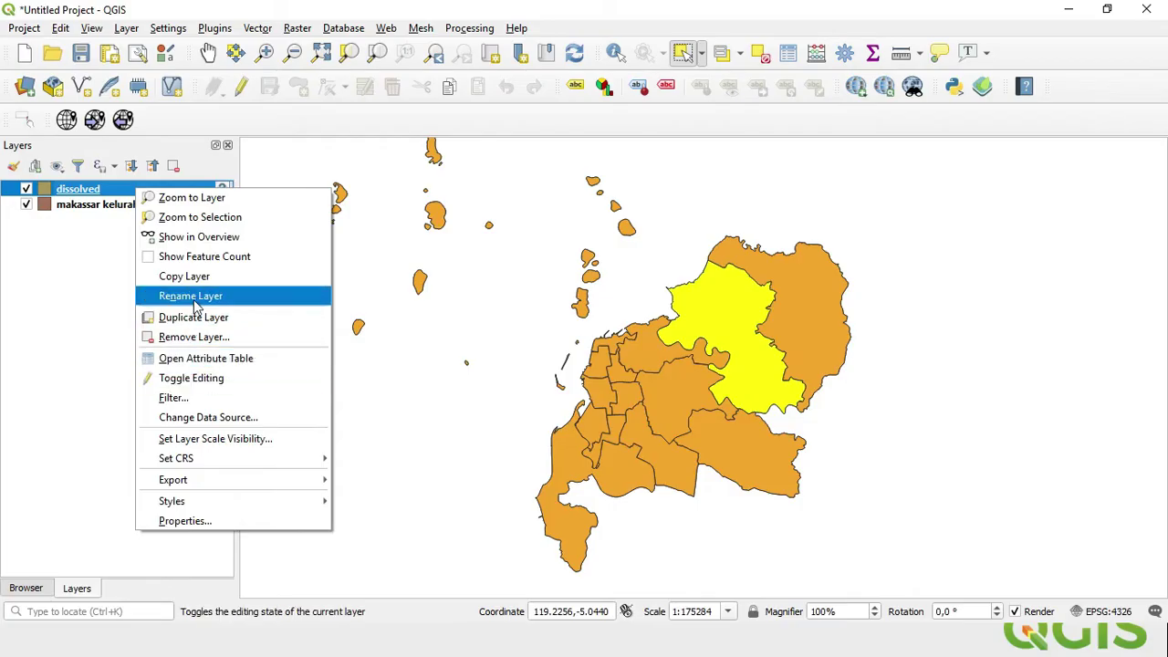
Rename the dissolved layer to makassar kecamatan and deselect the highlighted feature on the map.
click(195, 302)
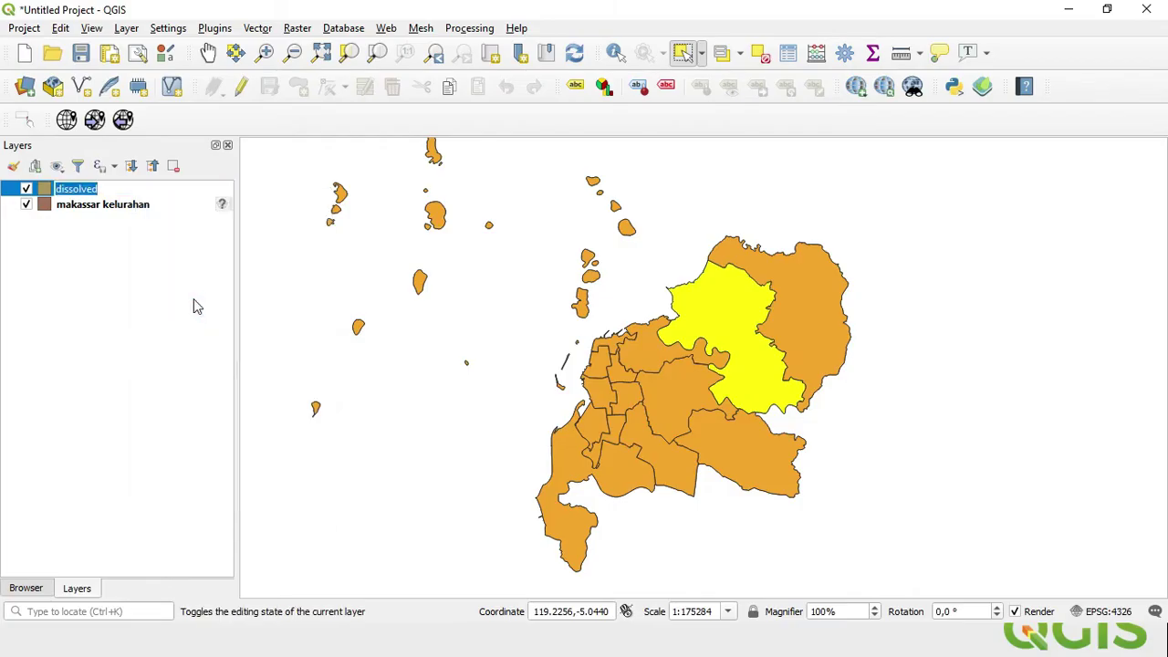
text(makassar kecamata)
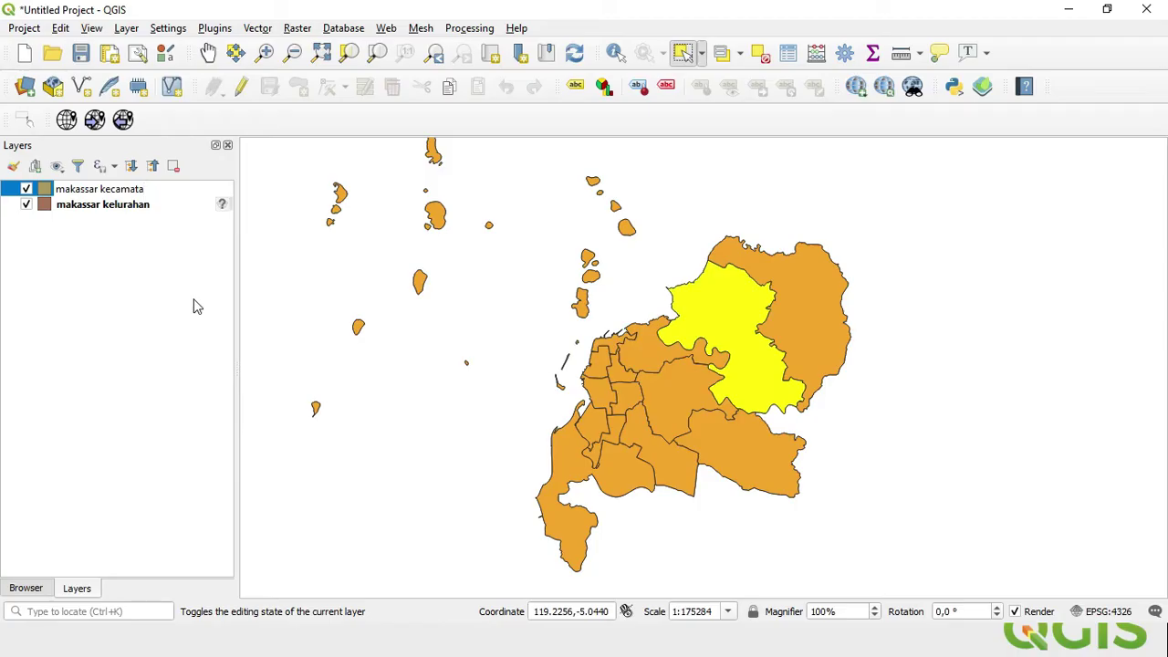
key(Return)
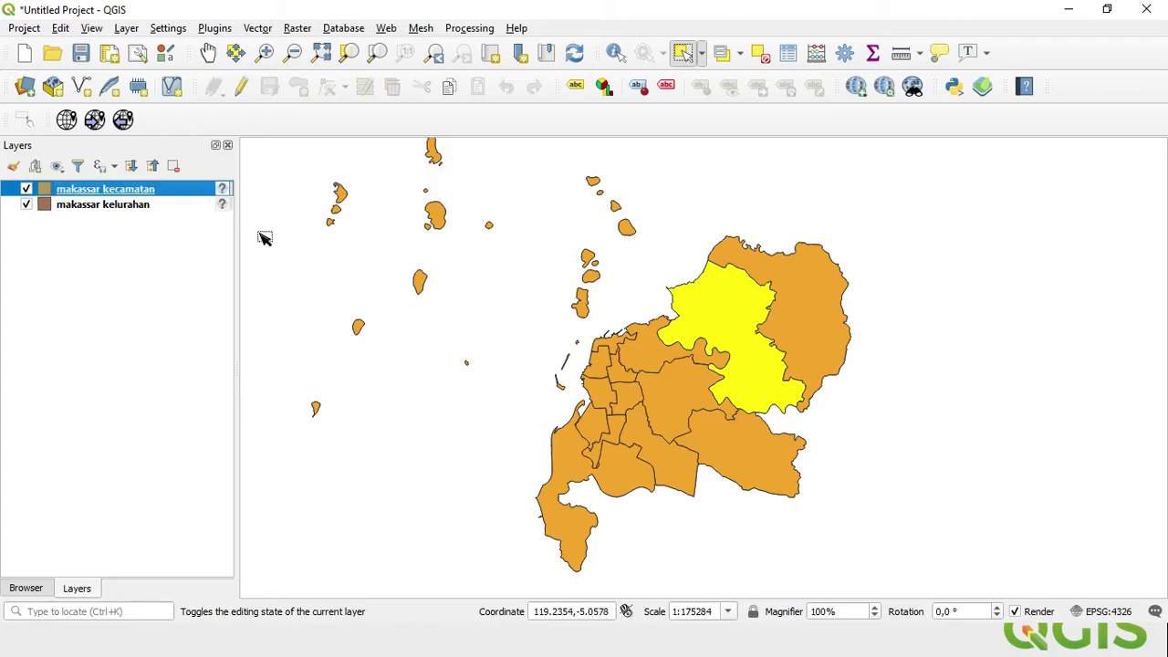
click(762, 55)
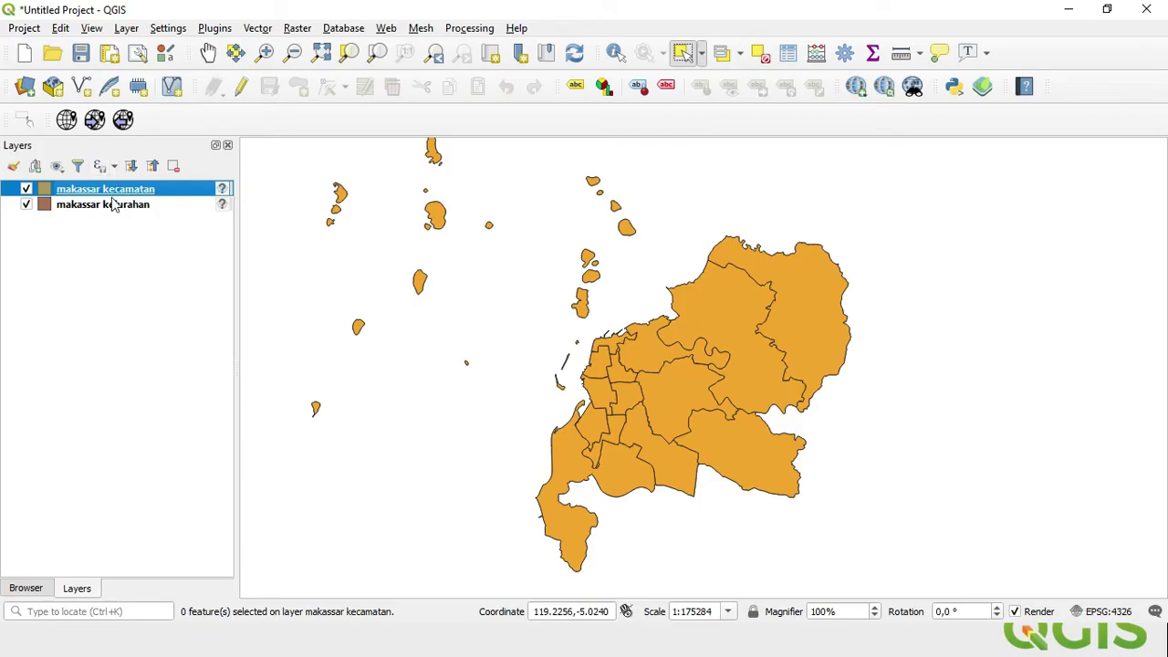
Hide and reshow makassar kecamatan to compare it with makassar kelurahan, and remove the makassar kelurahan layer from the project.
click(26, 189)
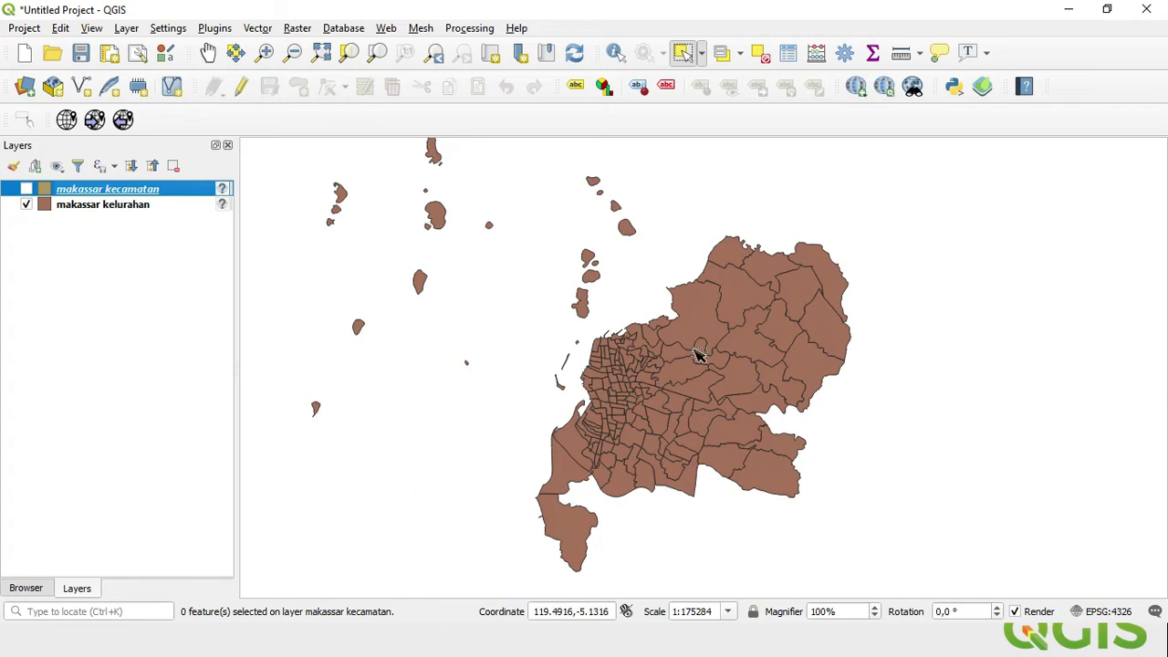
click(26, 189)
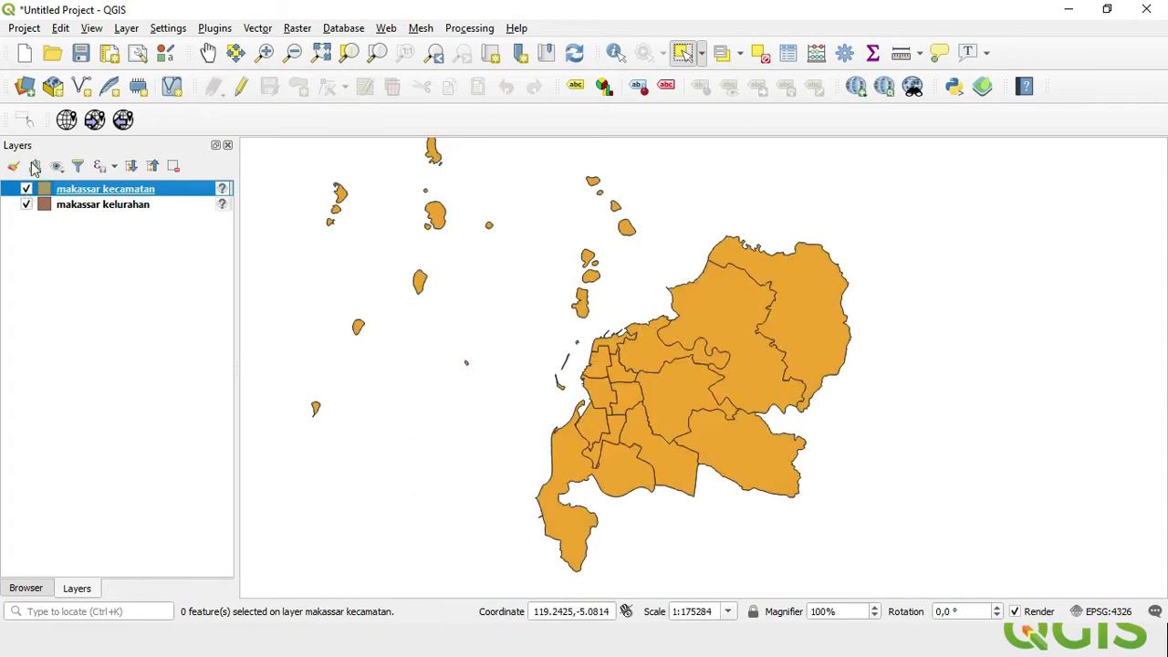
click(168, 208)
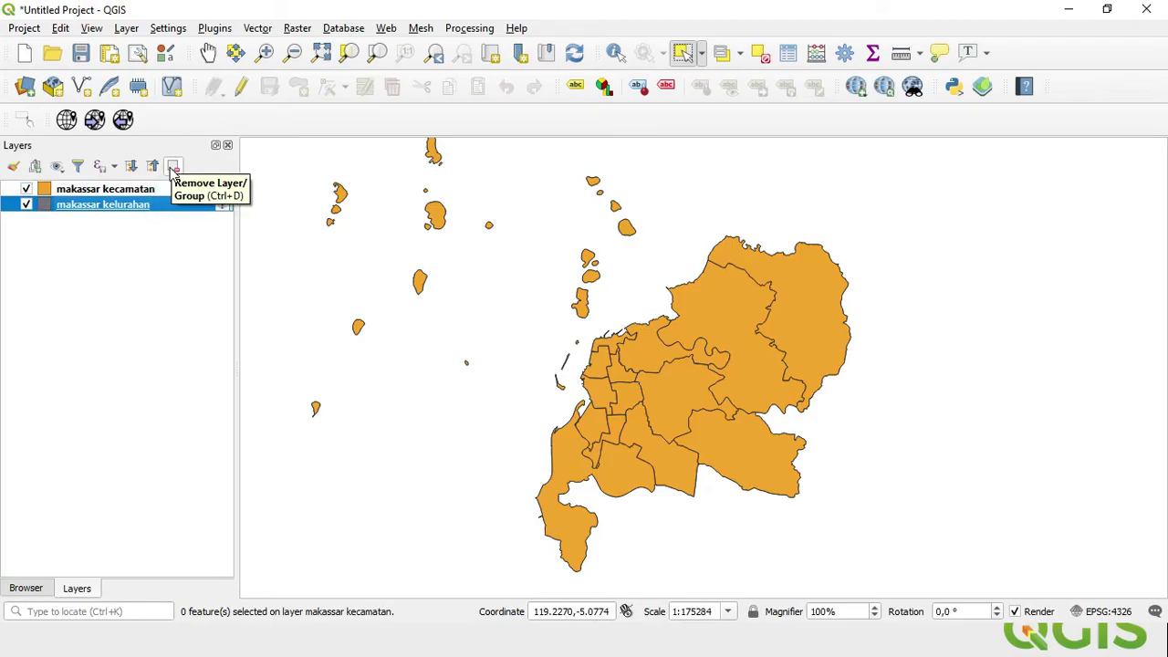
click(173, 169)
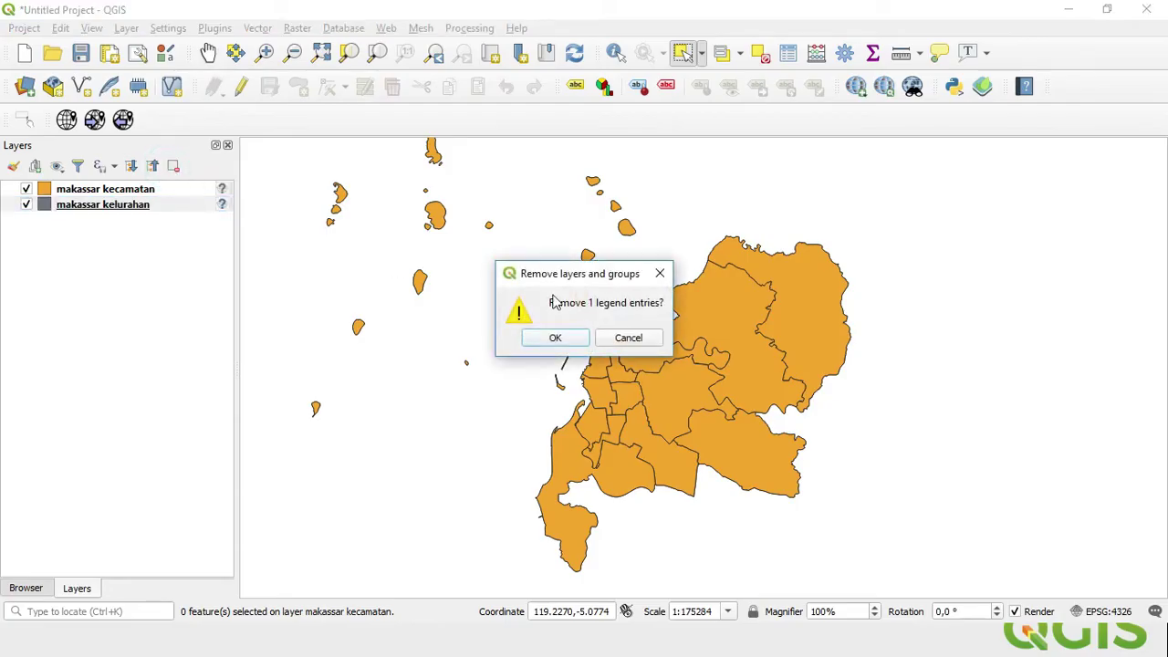
click(555, 339)
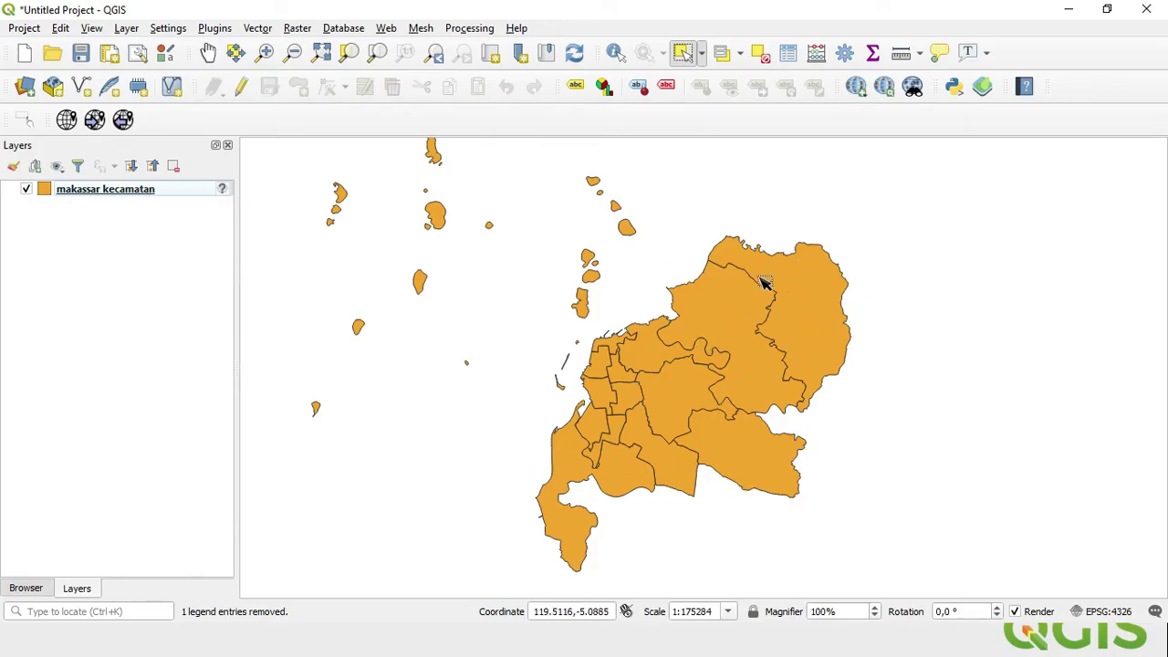
Set the makassar kecamatan layer's symbology to Categorized, using the KECAMATAN field as the value.
right_click(135, 190)
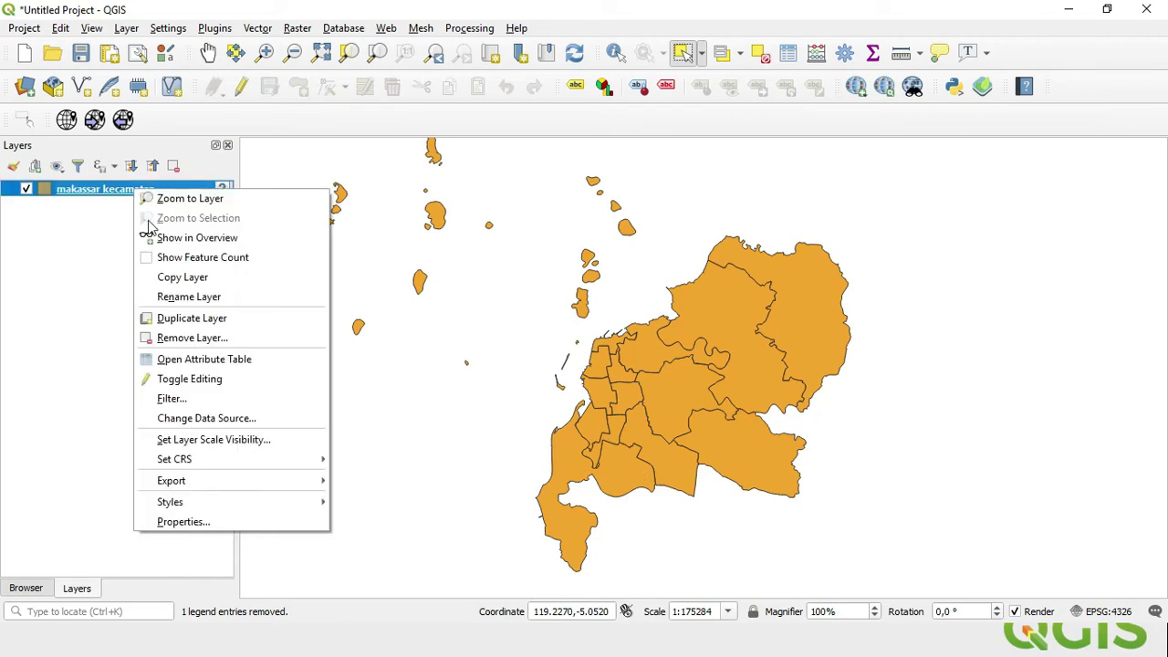
click(269, 522)
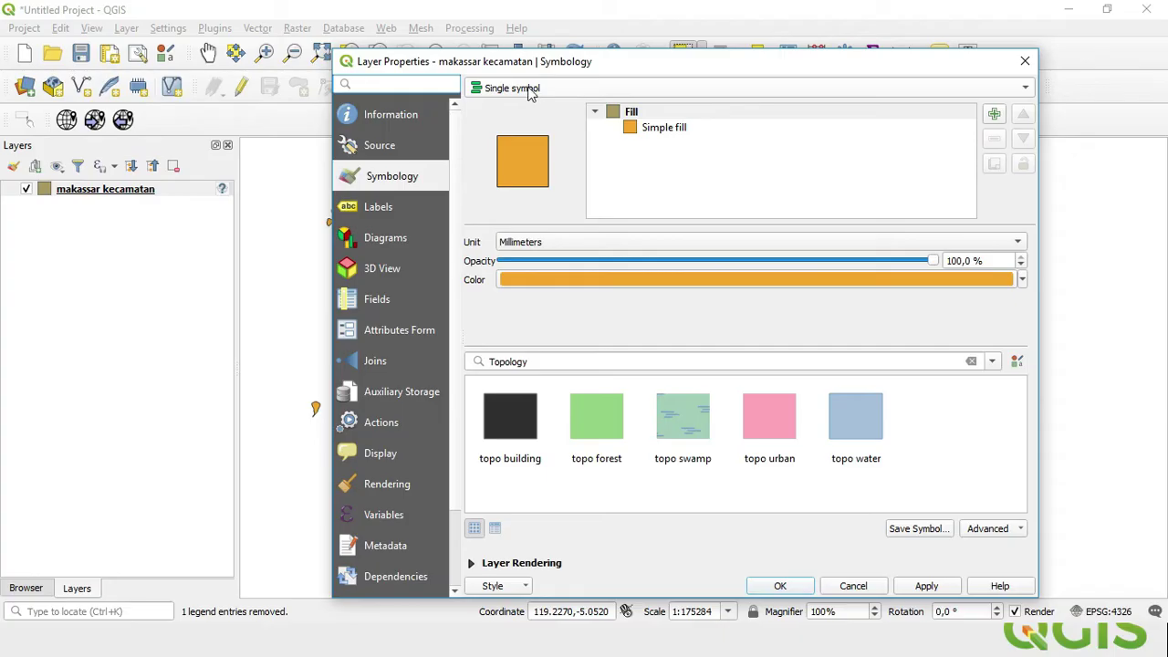
click(529, 91)
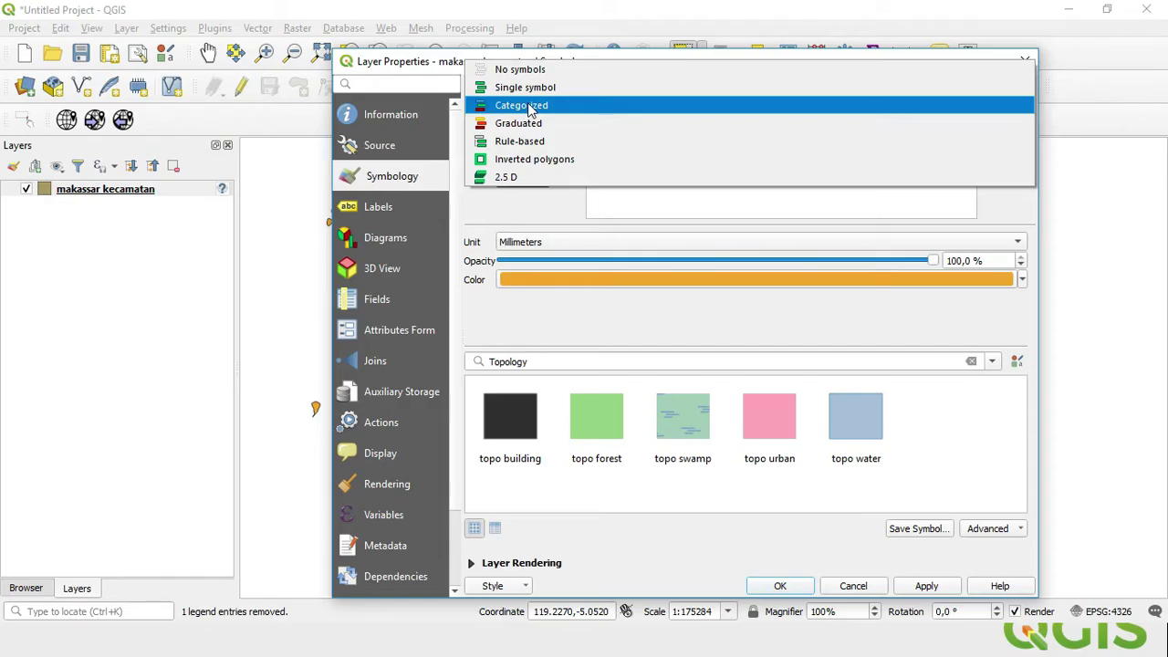
click(531, 107)
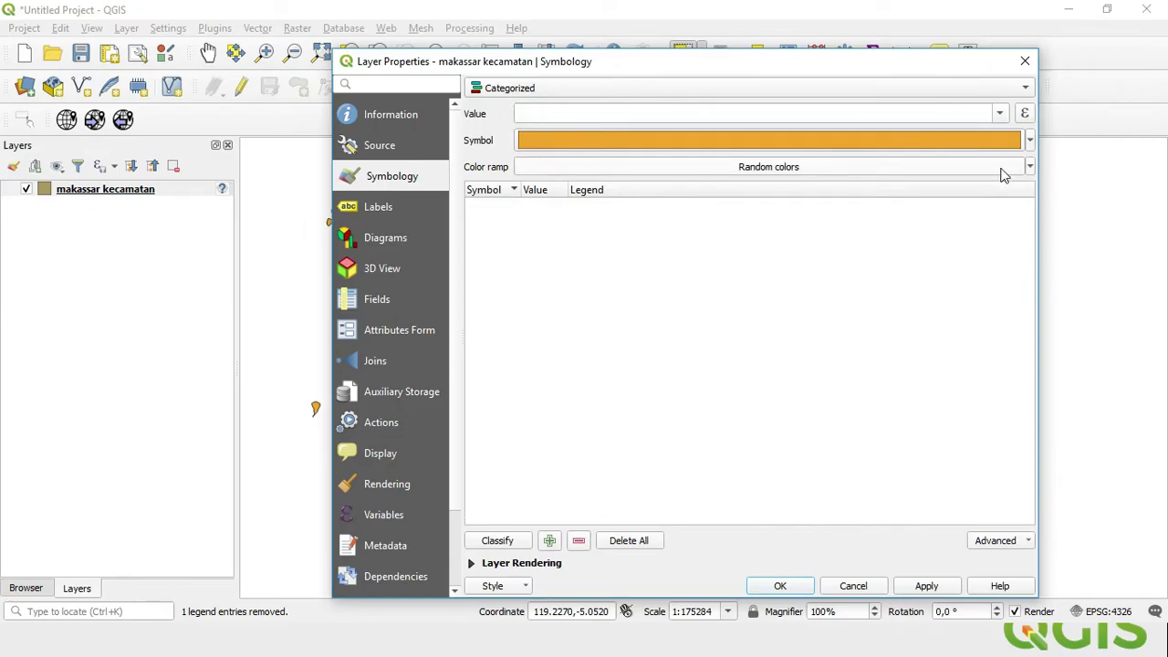
click(1000, 114)
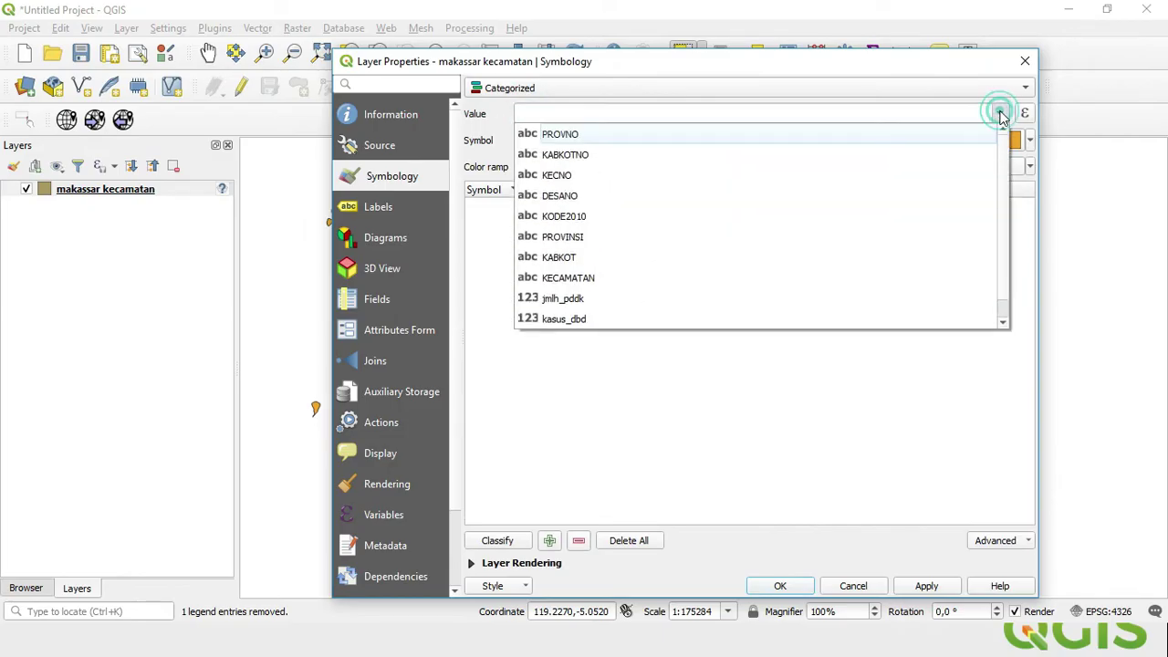
click(606, 279)
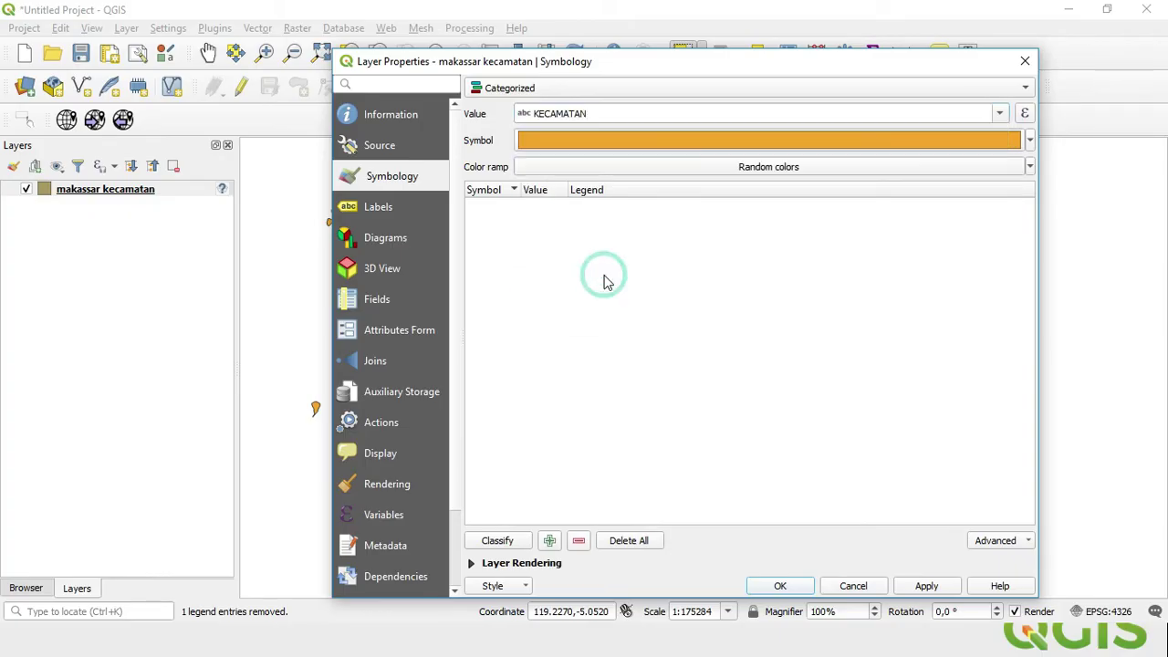
Choose the Spectral color ramp and classify the layer into one category per KECAMATAN value.
click(829, 170)
mouse_move(689, 406)
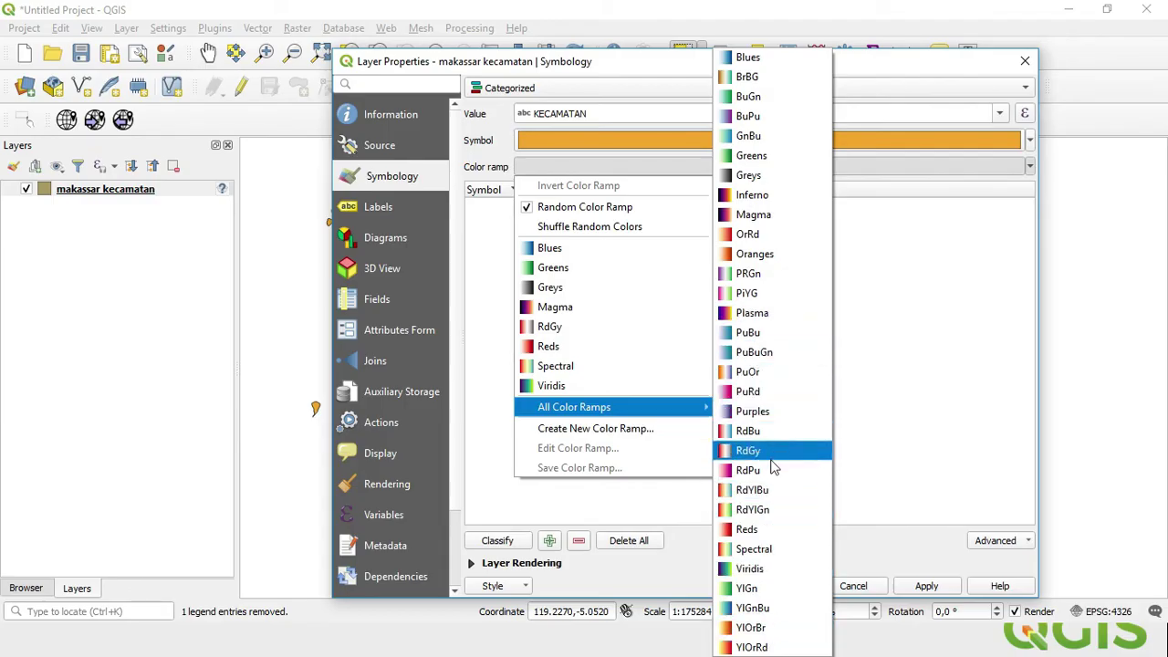
click(773, 551)
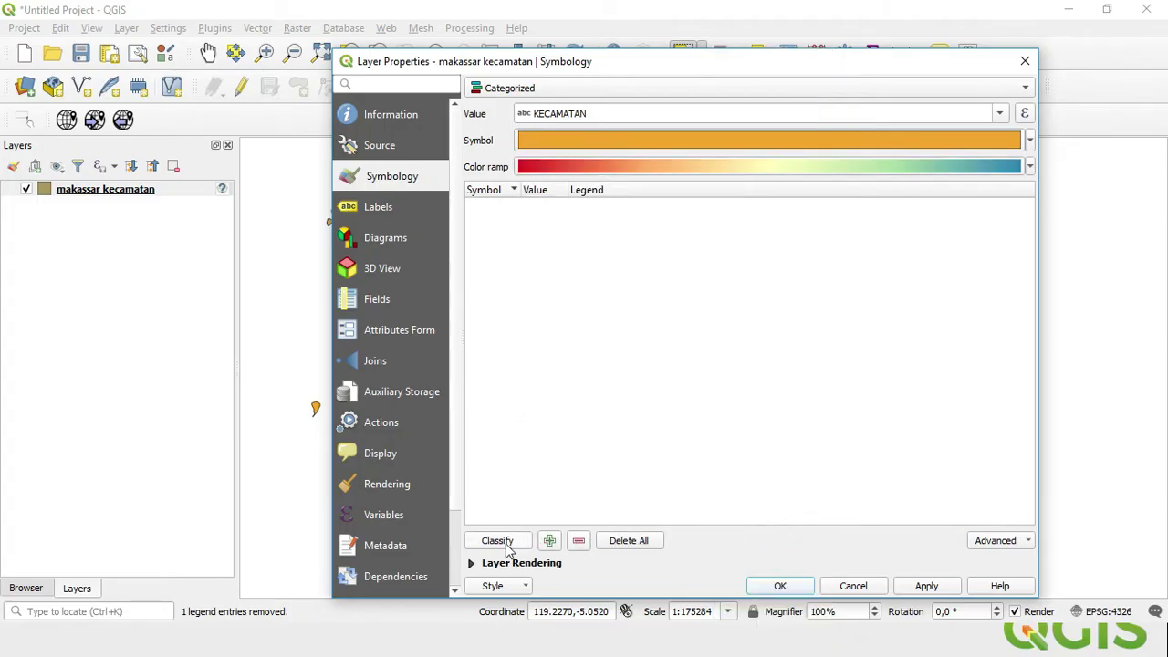
click(507, 544)
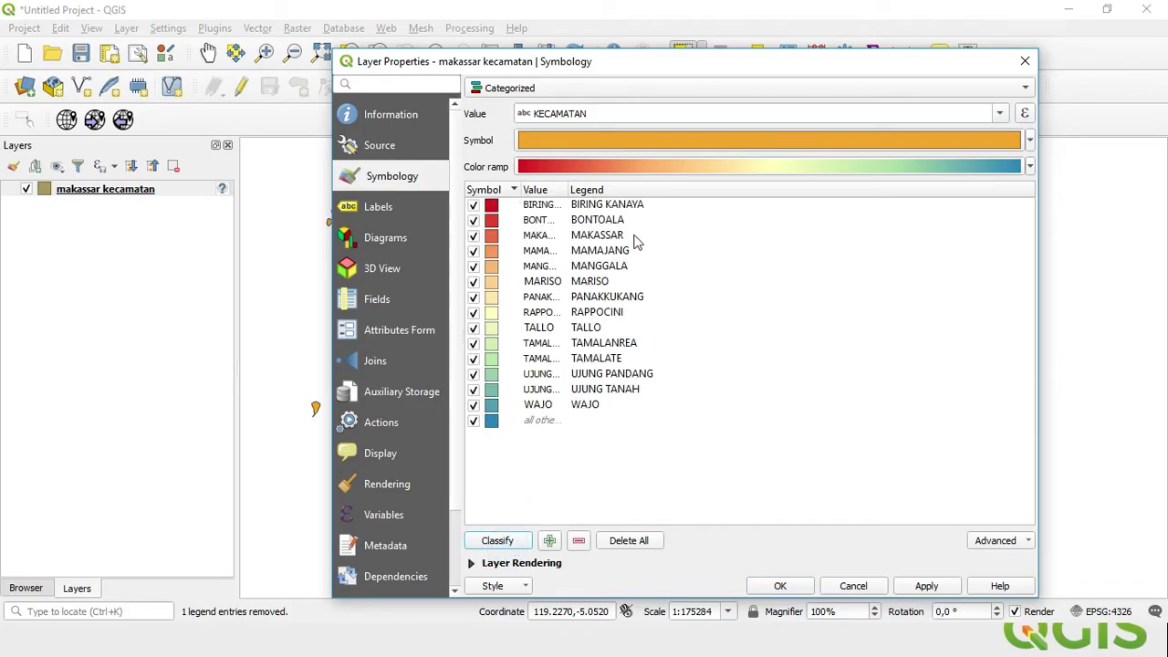
Delete the category for all other values and accept the categorized style for the layer.
click(547, 425)
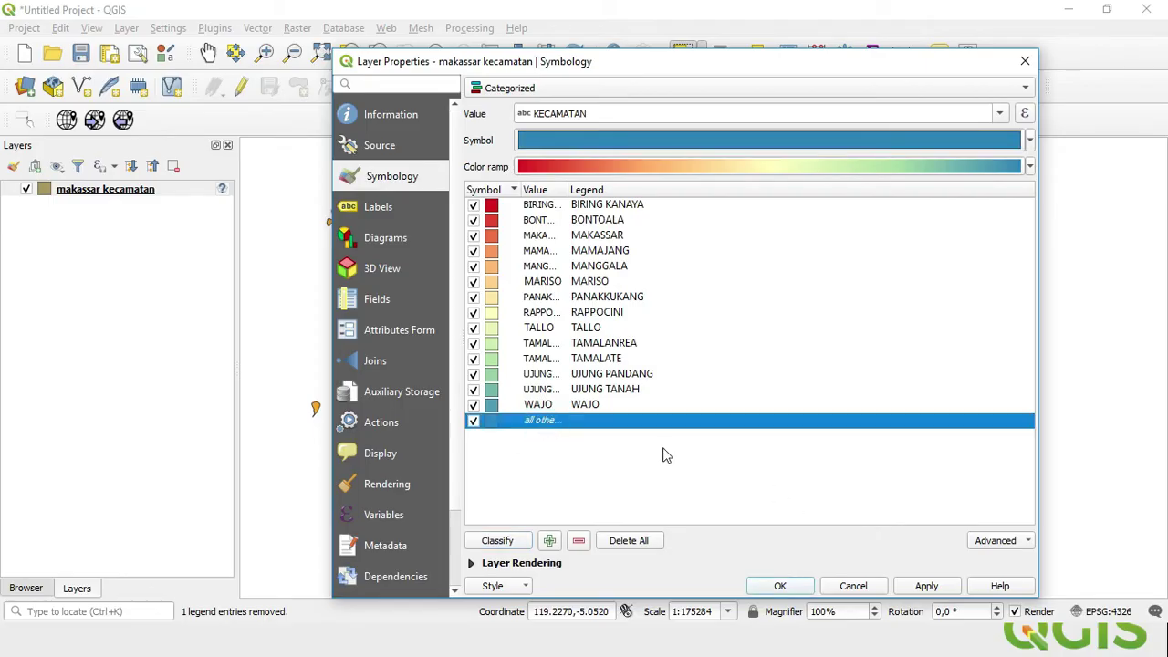
click(580, 543)
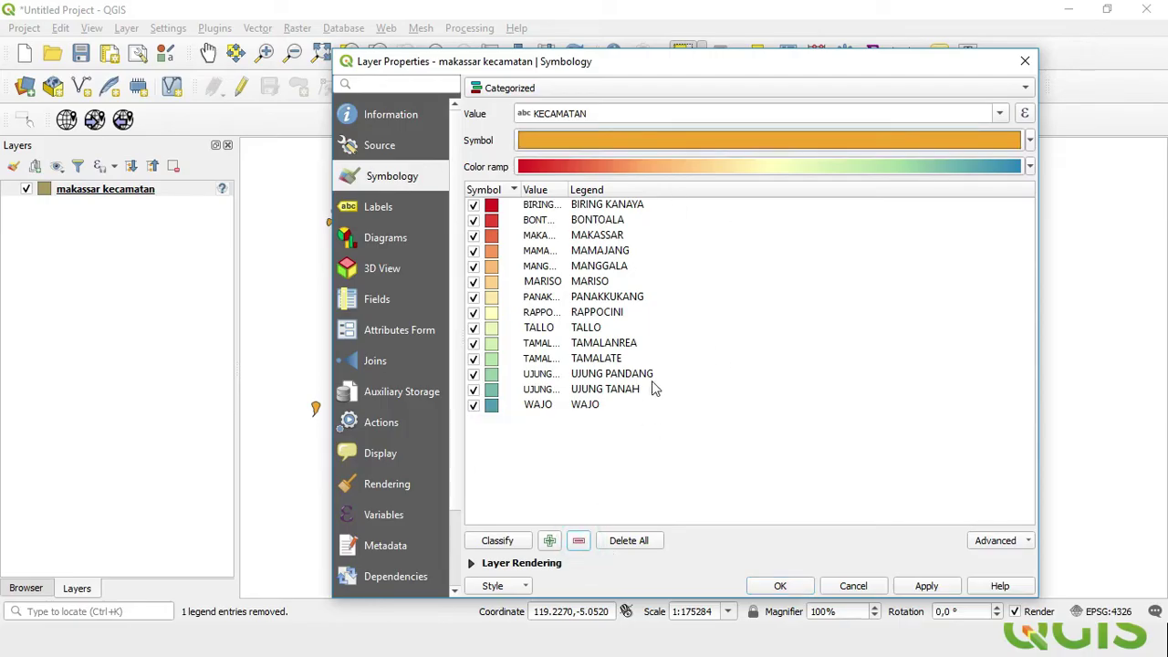
click(796, 590)
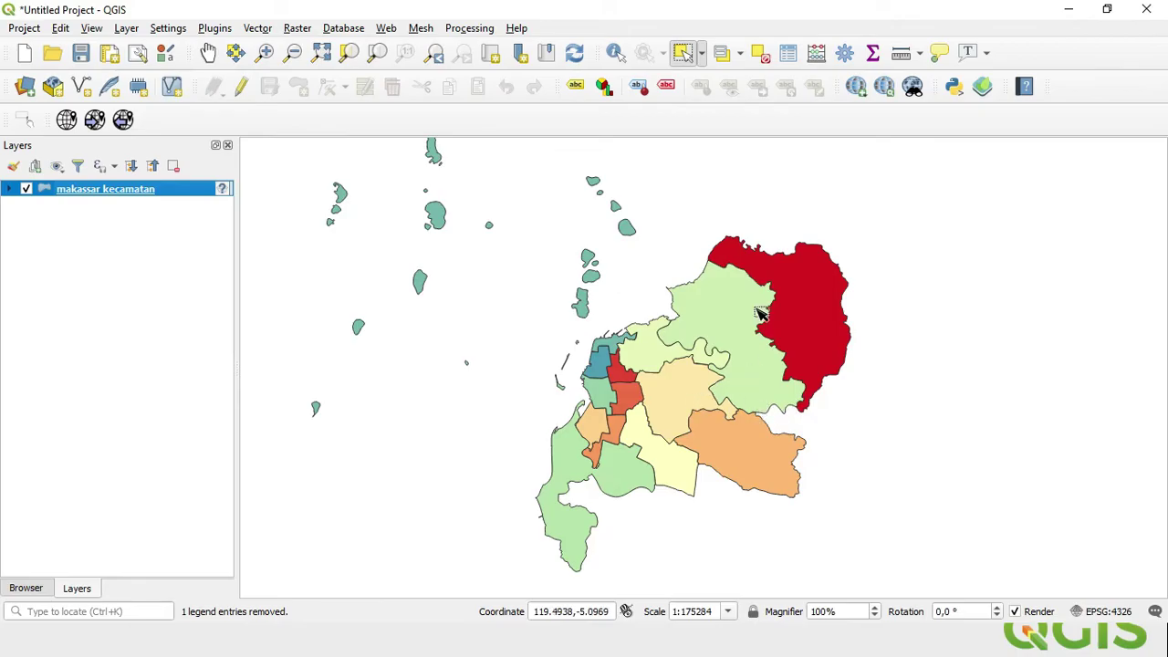
Try to change the BIRING KANAYA category's fill color to cyan #47f8f8 in the layer symbology.
right_click(127, 197)
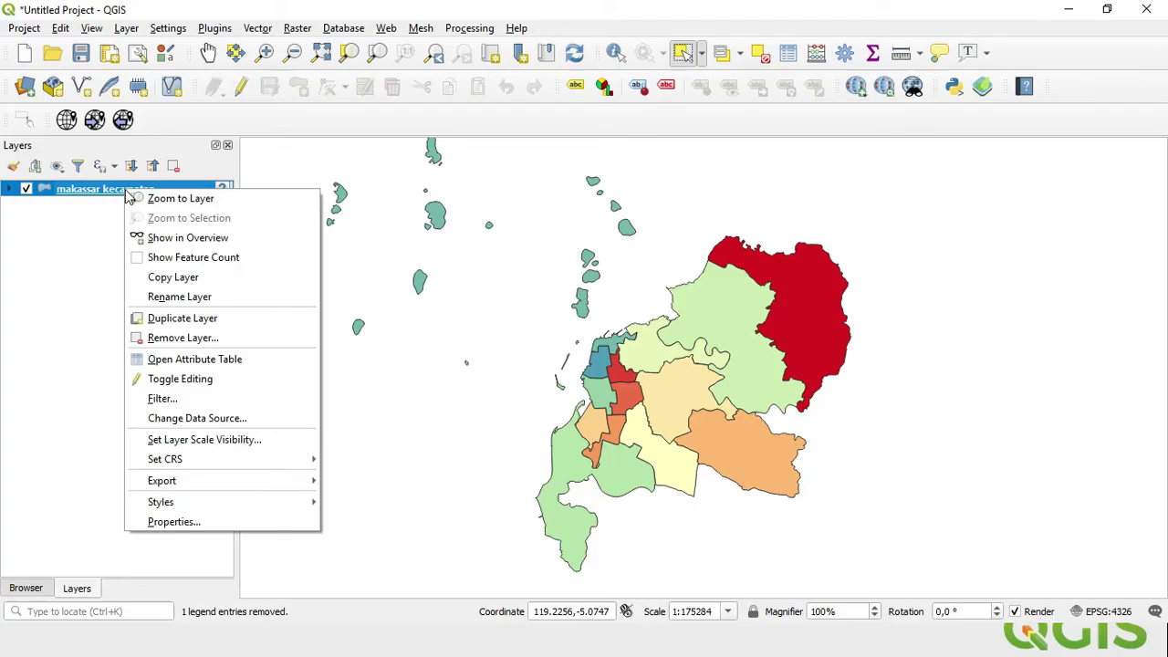
click(196, 518)
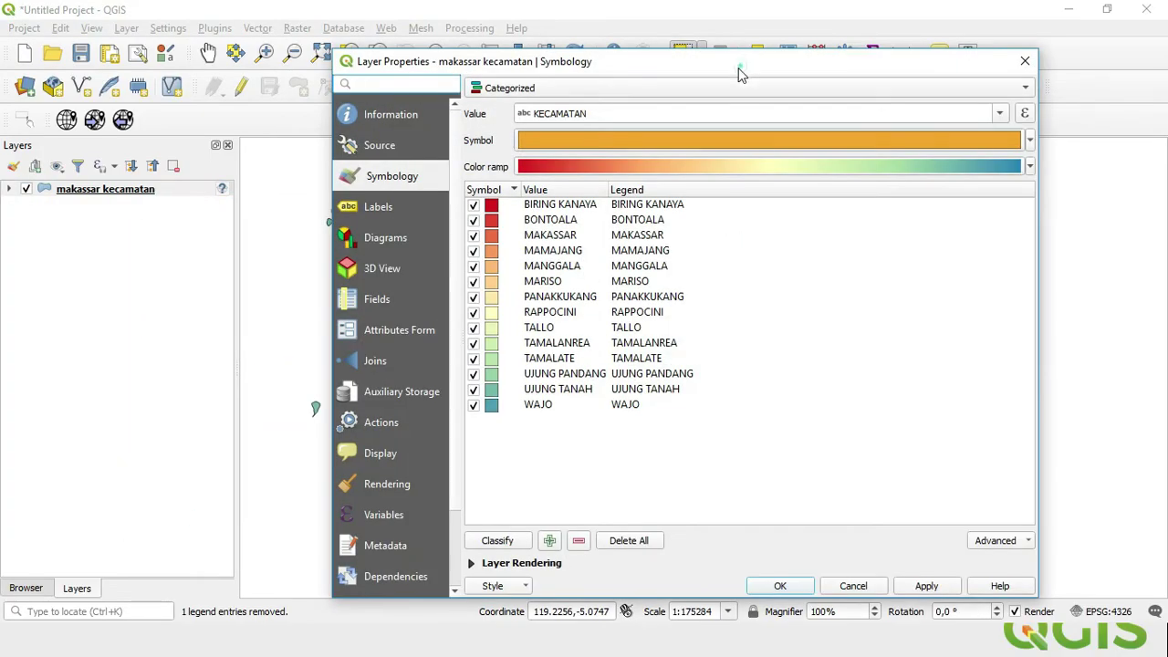
drag(740, 74, 453, 88)
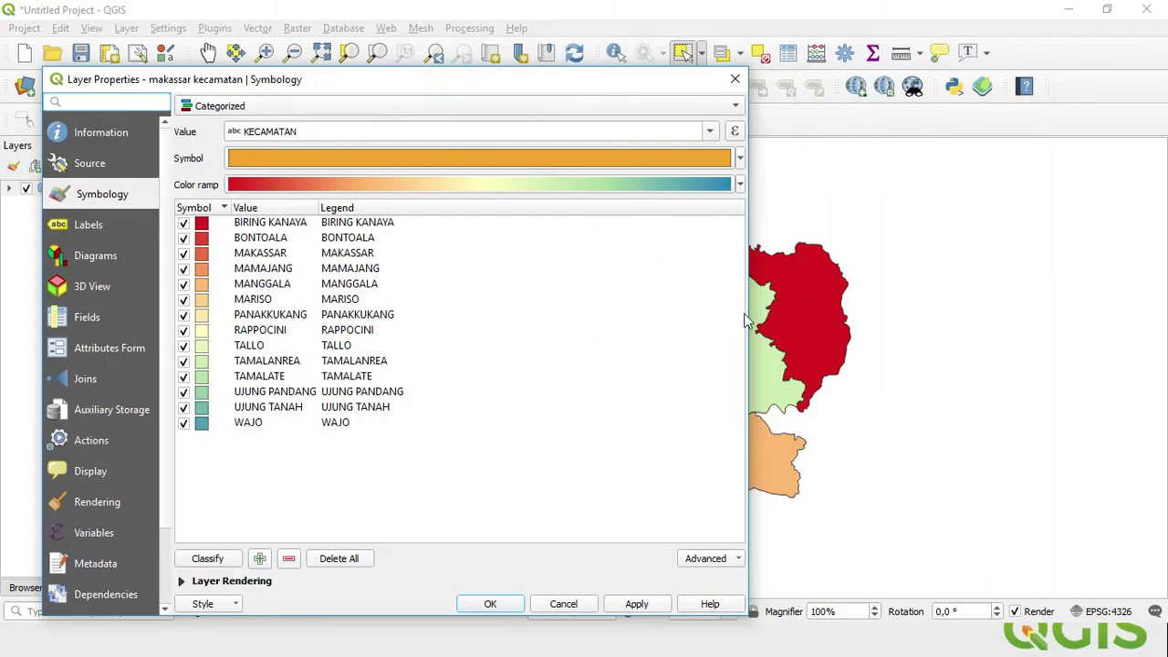
double_click(201, 225)
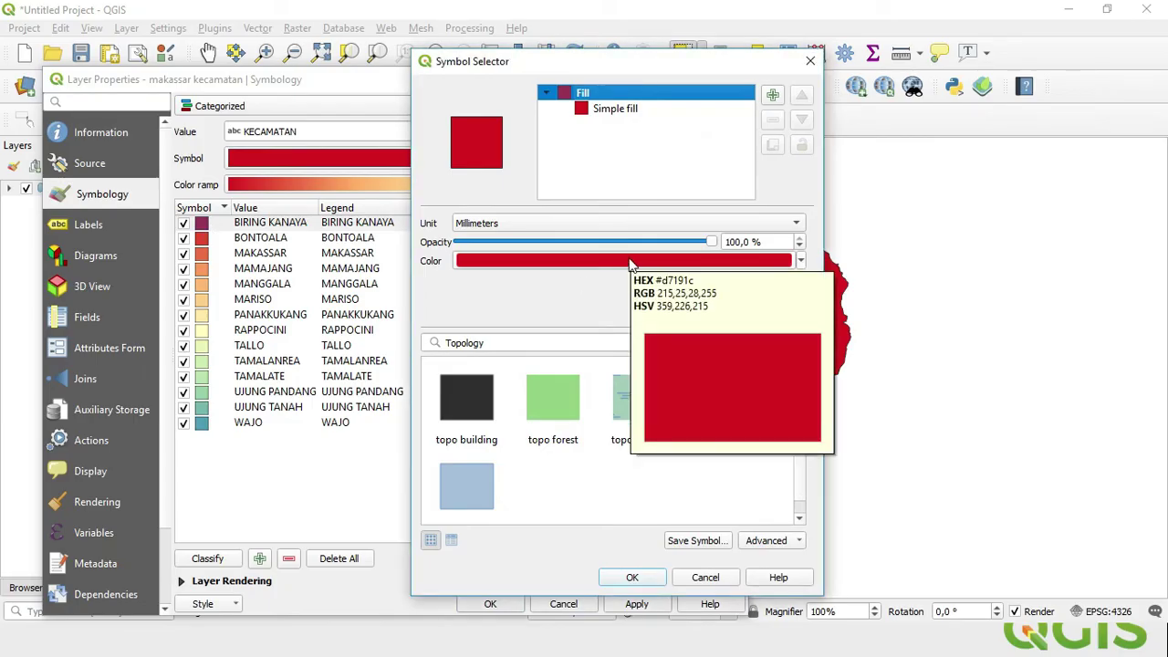
click(629, 263)
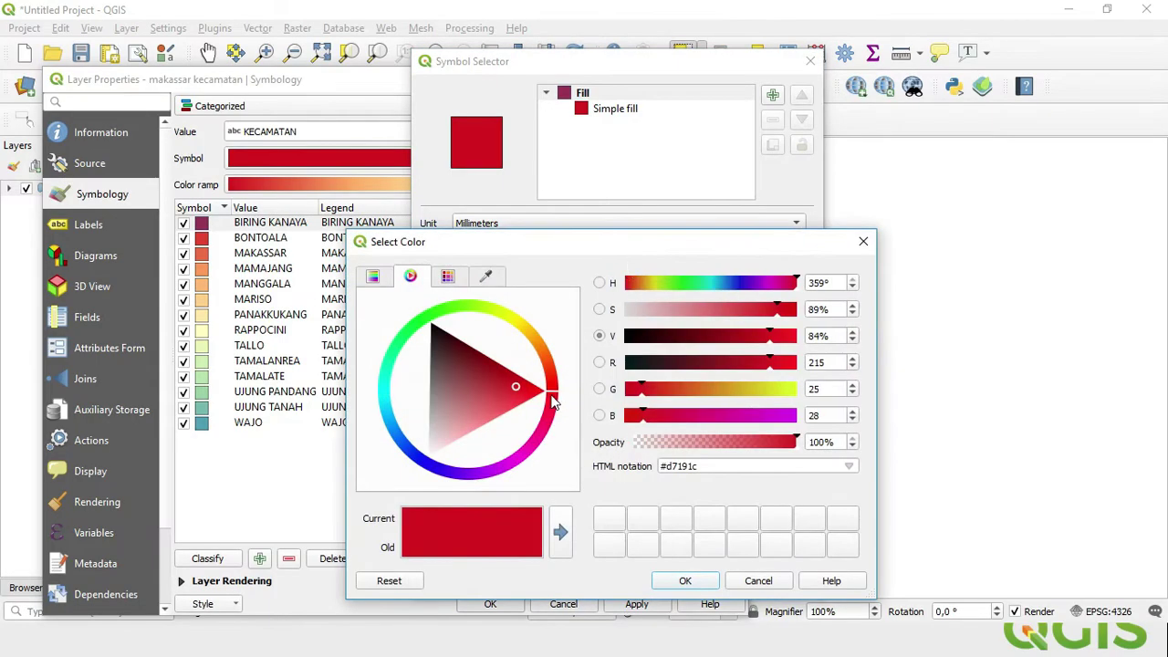
mouse_move(552, 396)
mouse_down()
mouse_move(521, 326)
mouse_move(543, 391)
mouse_move(537, 339)
mouse_move(472, 310)
mouse_move(423, 323)
mouse_move(405, 342)
mouse_move(391, 417)
mouse_move(385, 395)
mouse_move(404, 386)
mouse_move(480, 440)
mouse_move(472, 364)
mouse_move(458, 362)
mouse_move(454, 384)
mouse_move(436, 381)
mouse_move(450, 363)
mouse_move(426, 373)
mouse_up()
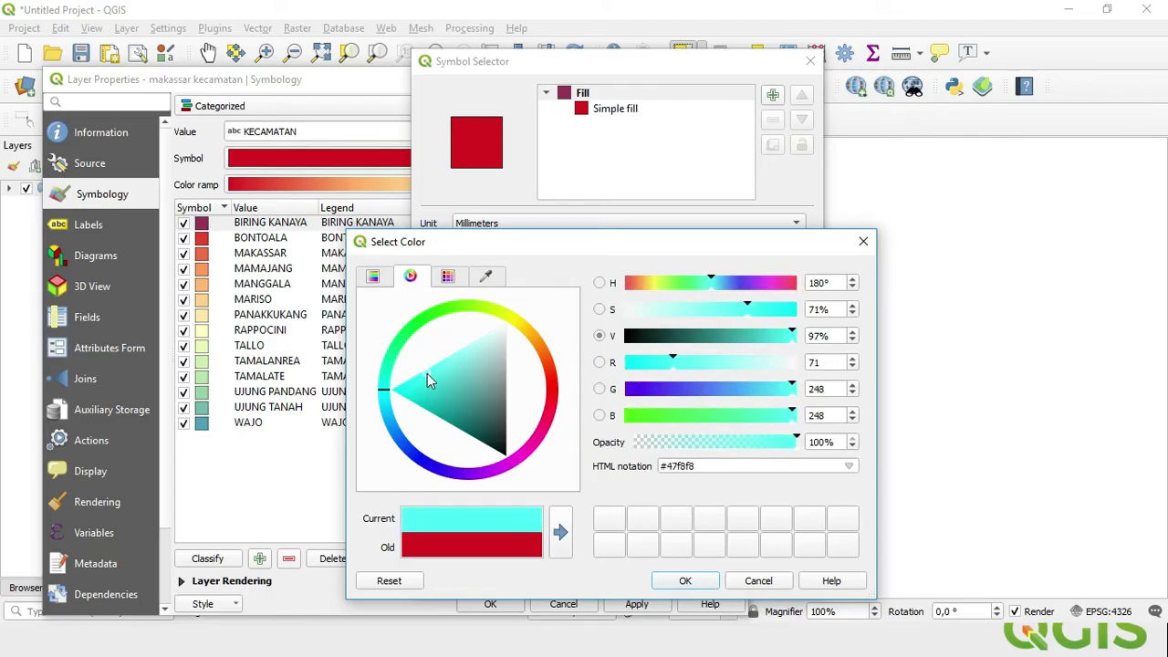
click(686, 585)
click(685, 580)
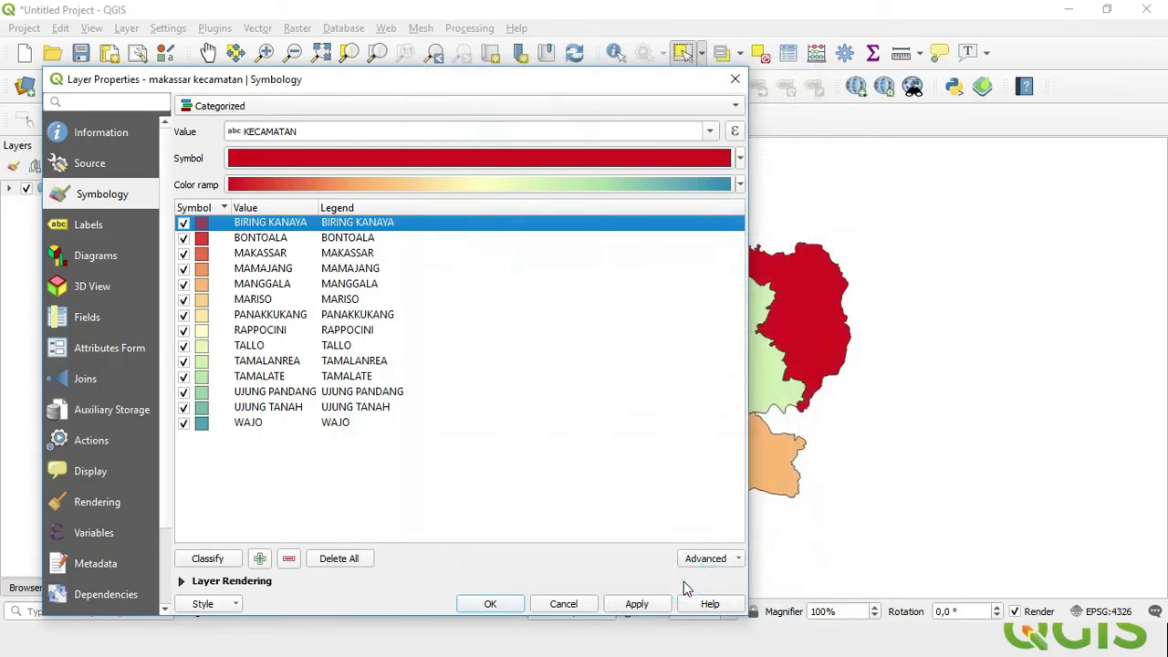
click(628, 606)
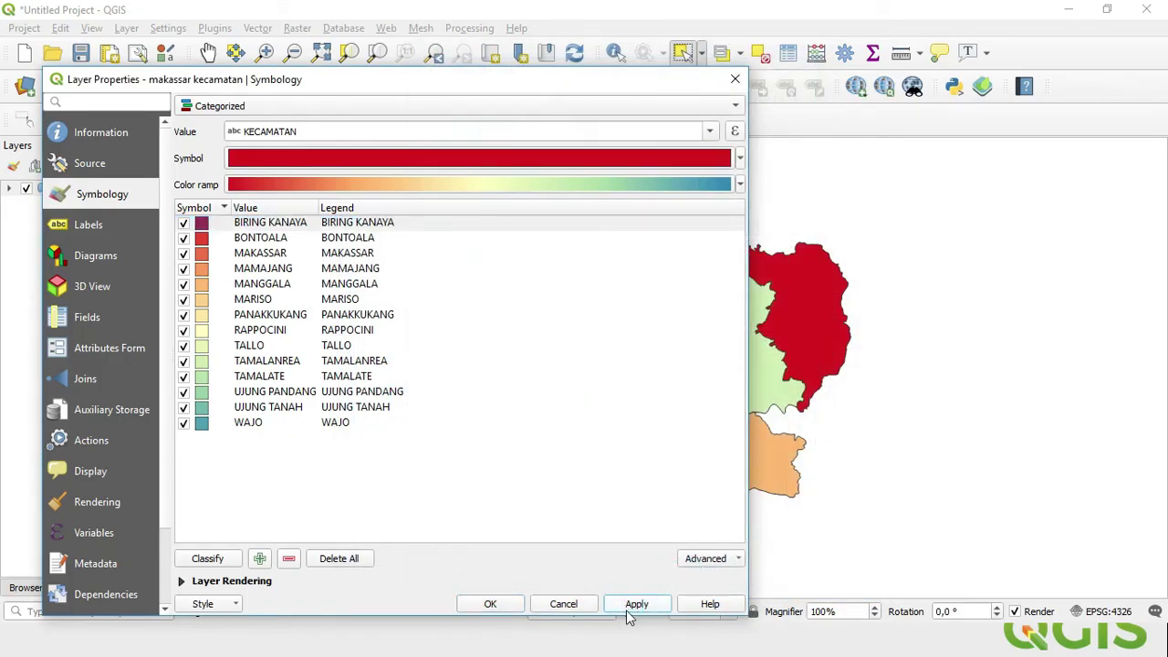
click(491, 603)
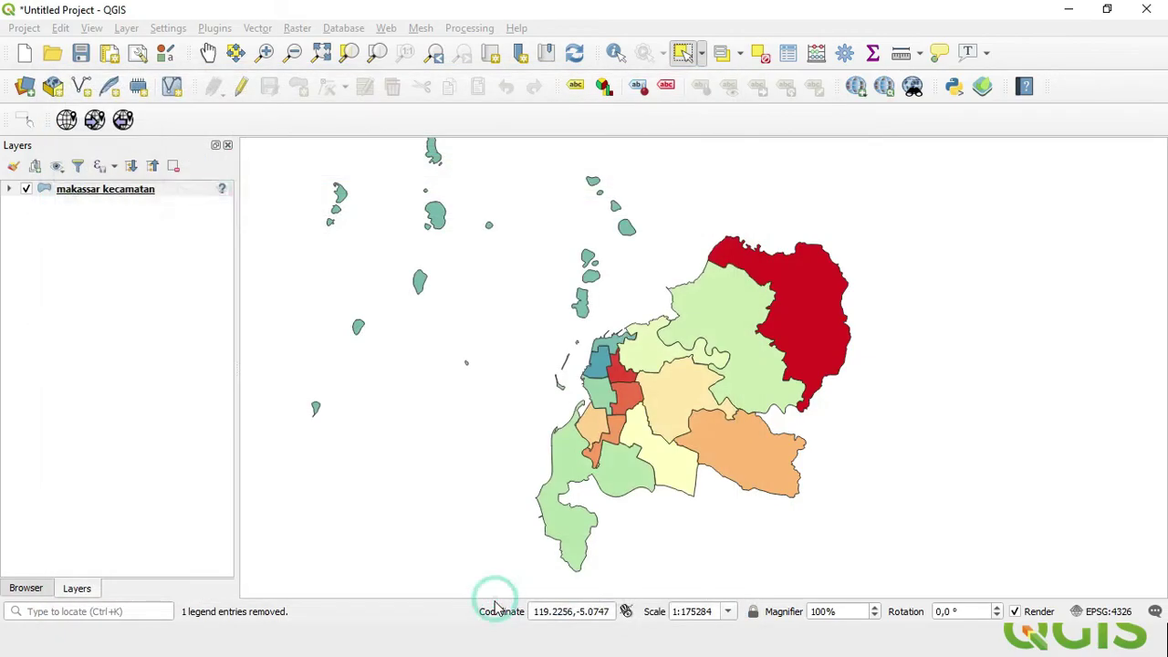
Change the BIRING KANAYA category's fill color to light cyan #85fcef in the makassar kecamatan layer's symbology and accept the style.
right_click(180, 189)
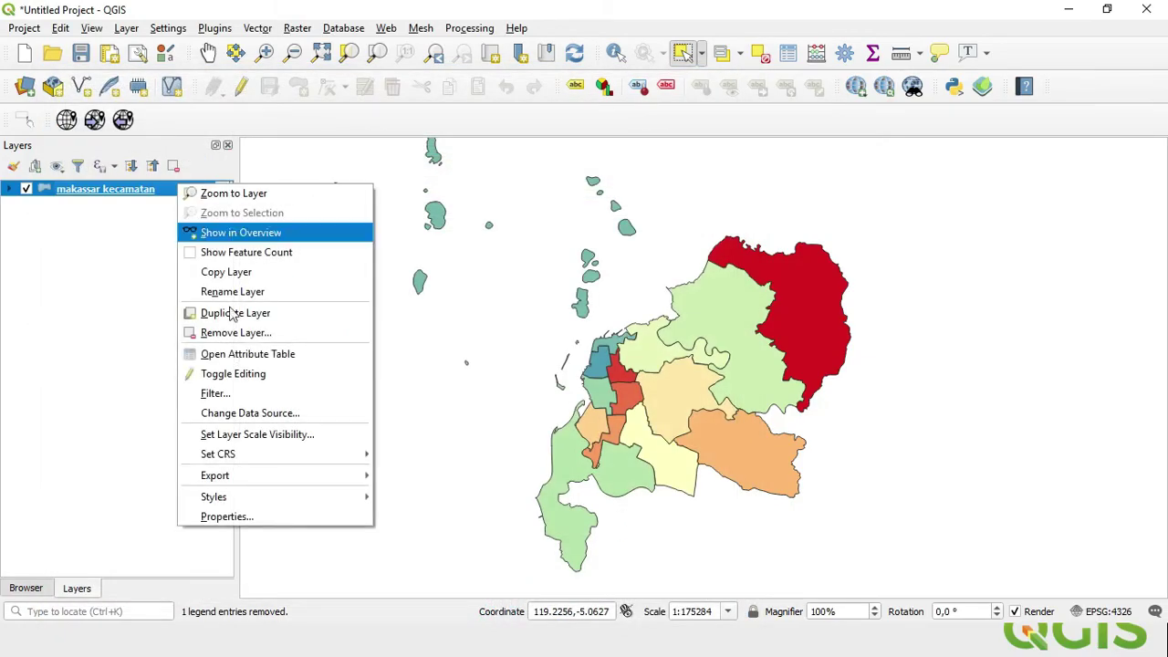
click(266, 516)
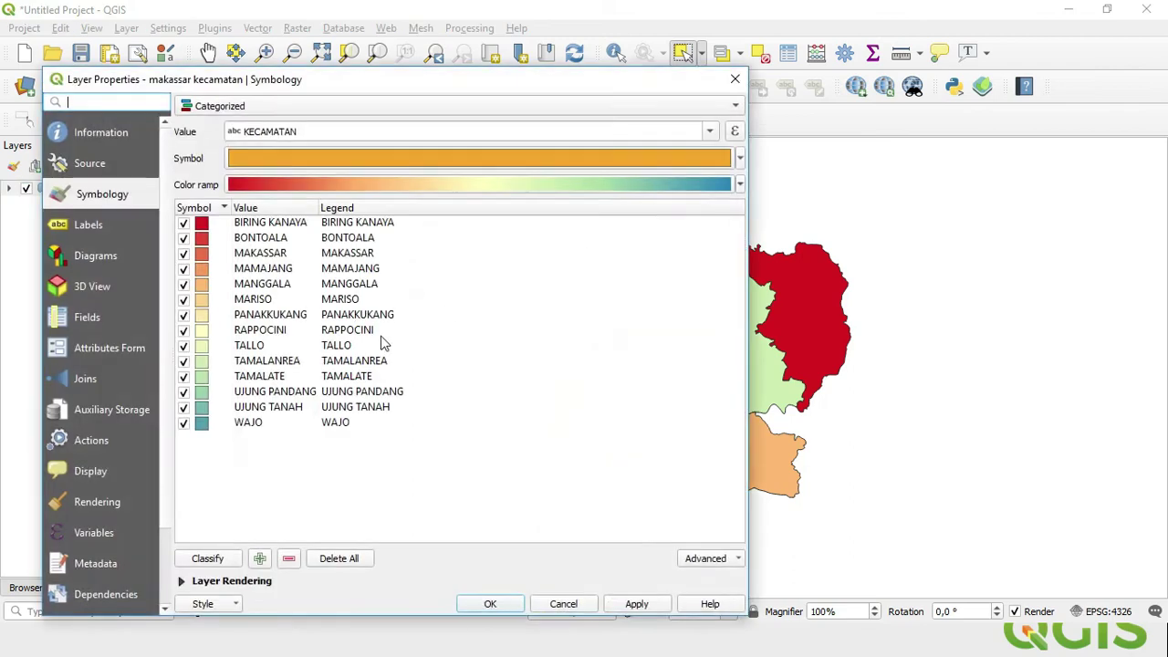
double_click(202, 223)
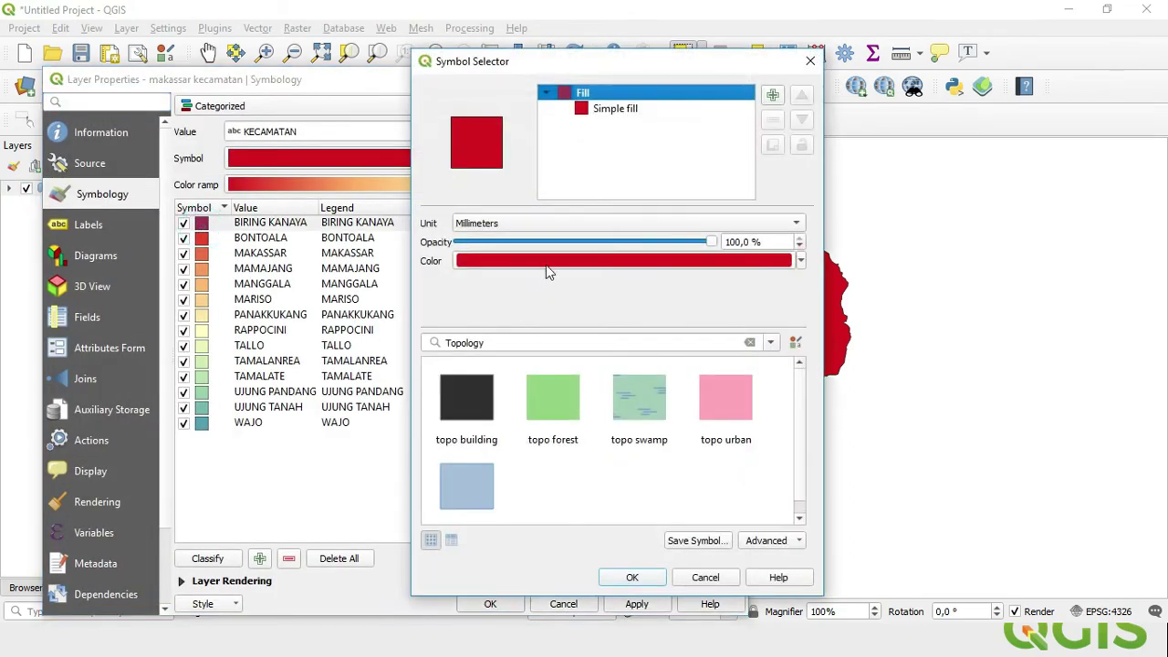
click(546, 264)
mouse_move(552, 402)
mouse_down()
mouse_move(546, 374)
mouse_move(422, 324)
mouse_move(393, 388)
mouse_move(456, 363)
mouse_up()
drag(390, 390, 385, 386)
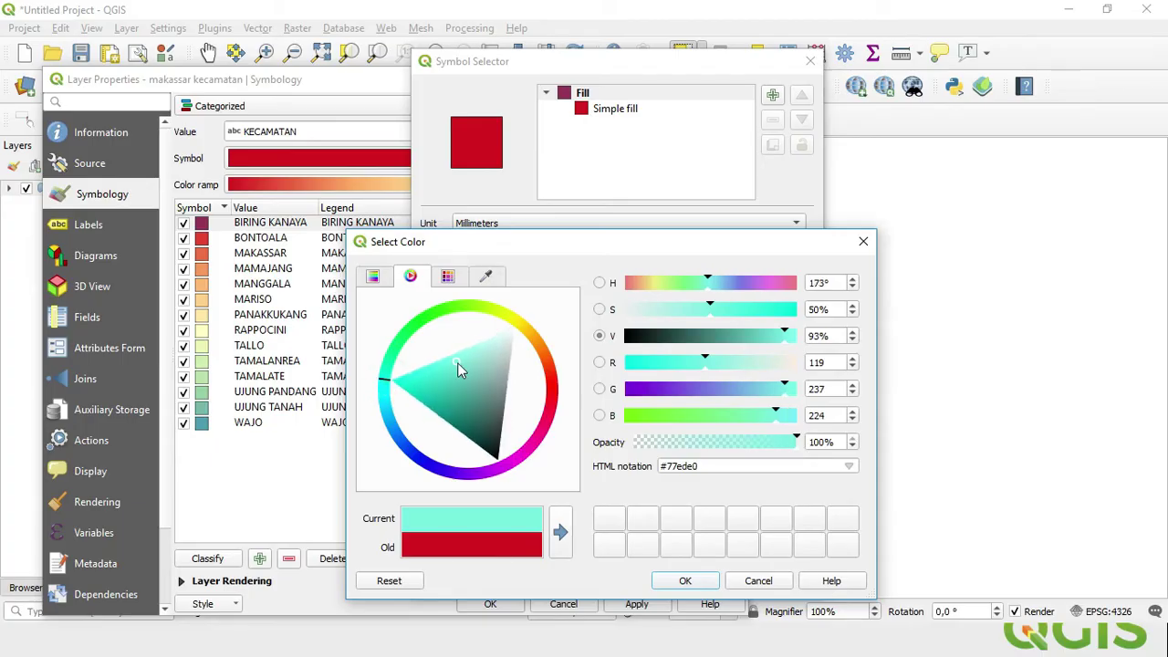
drag(458, 362, 457, 354)
click(685, 580)
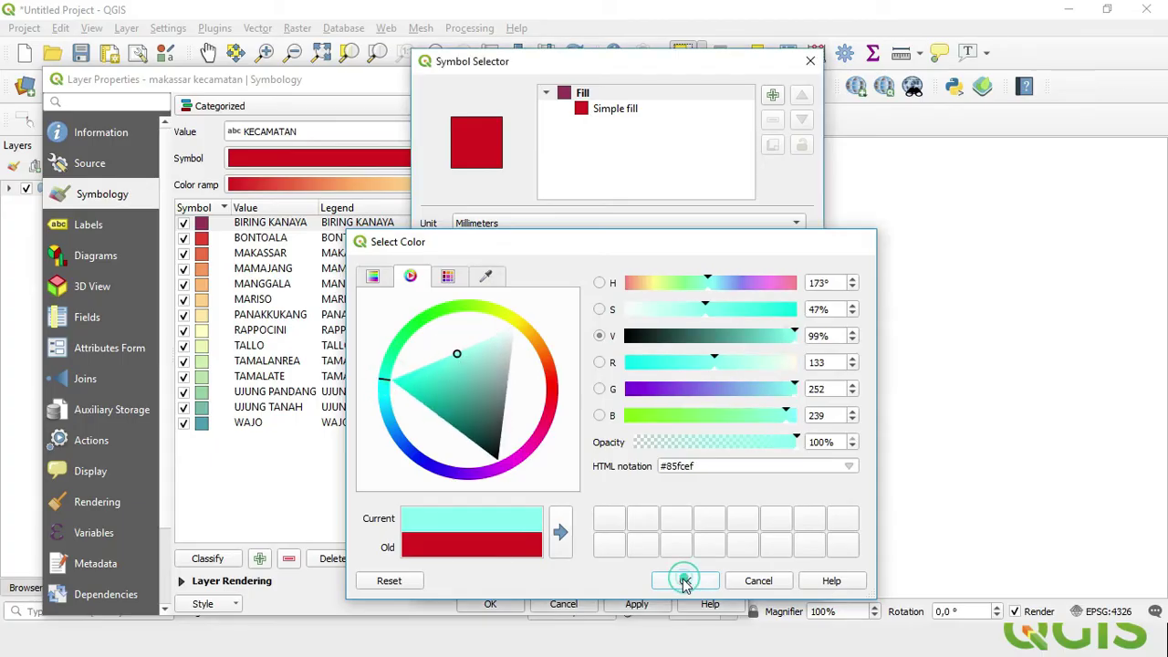
click(639, 576)
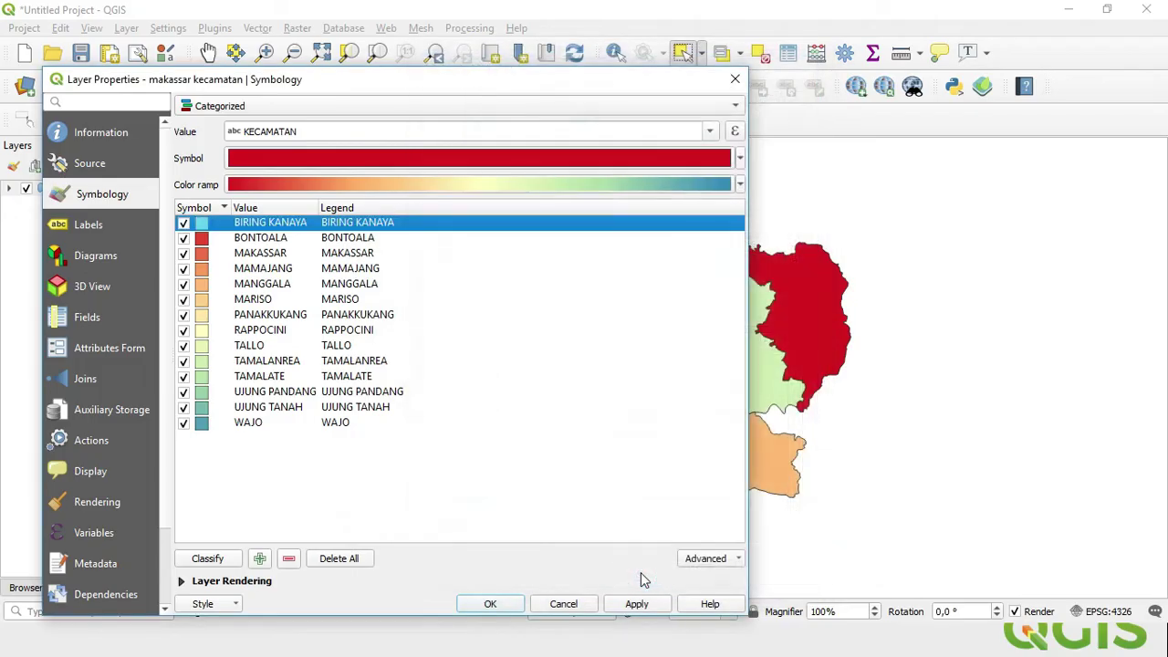
click(635, 604)
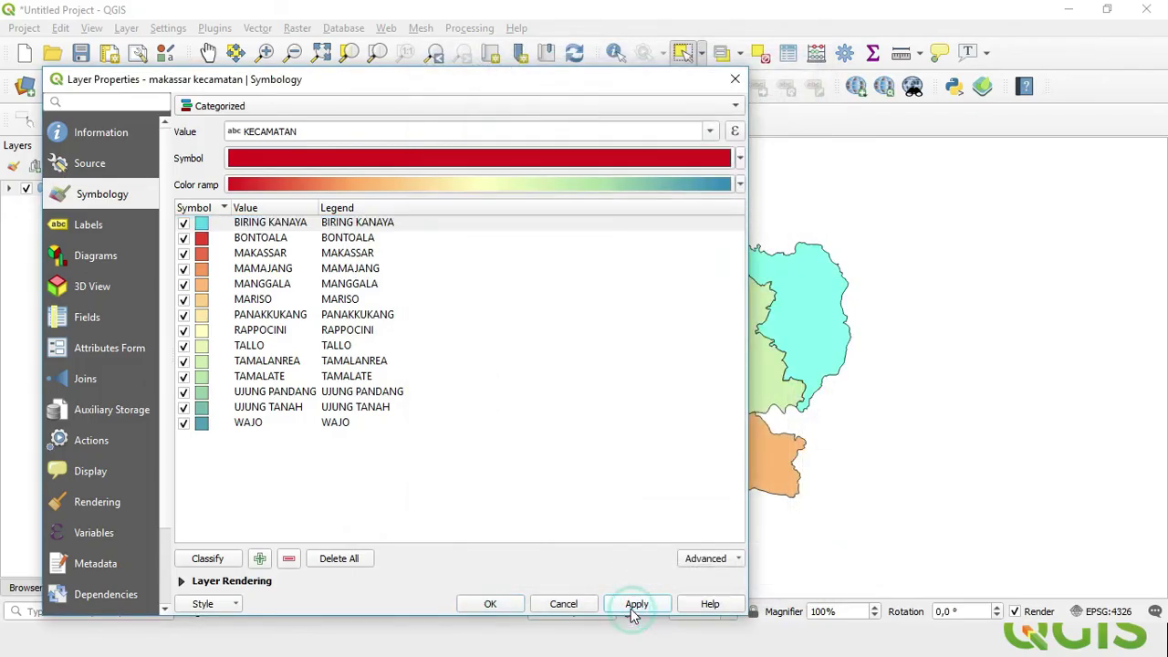
click(490, 604)
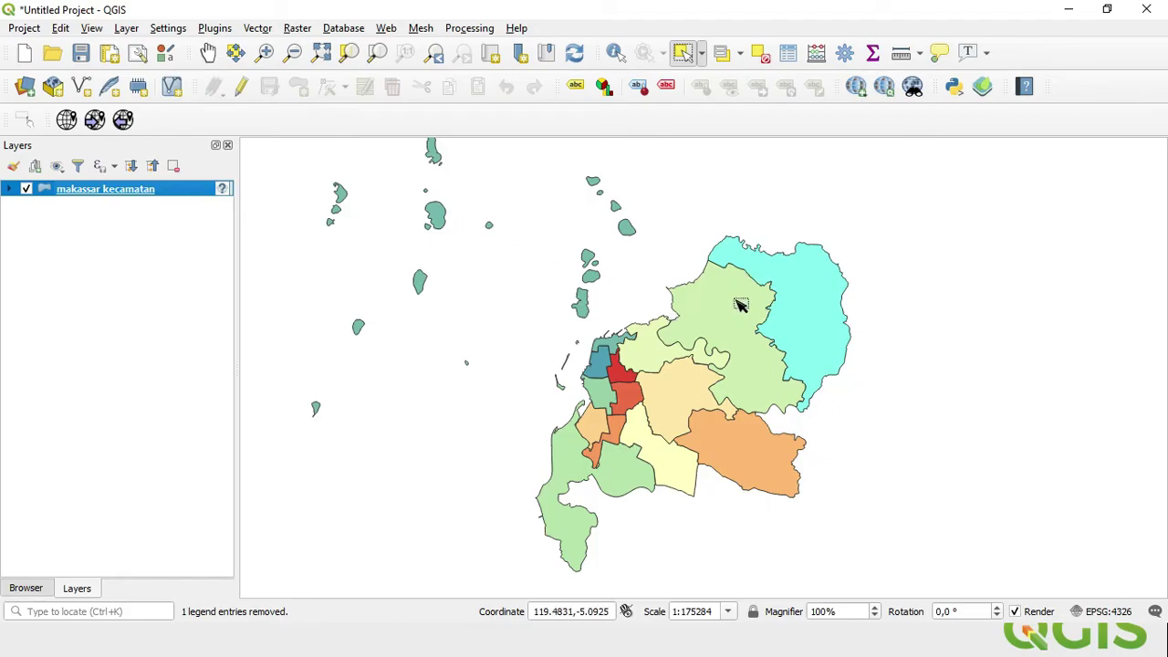
Turn on single labels for the makassar kecamatan layer using the KECAMATAN field, and close the labeling options.
click(576, 86)
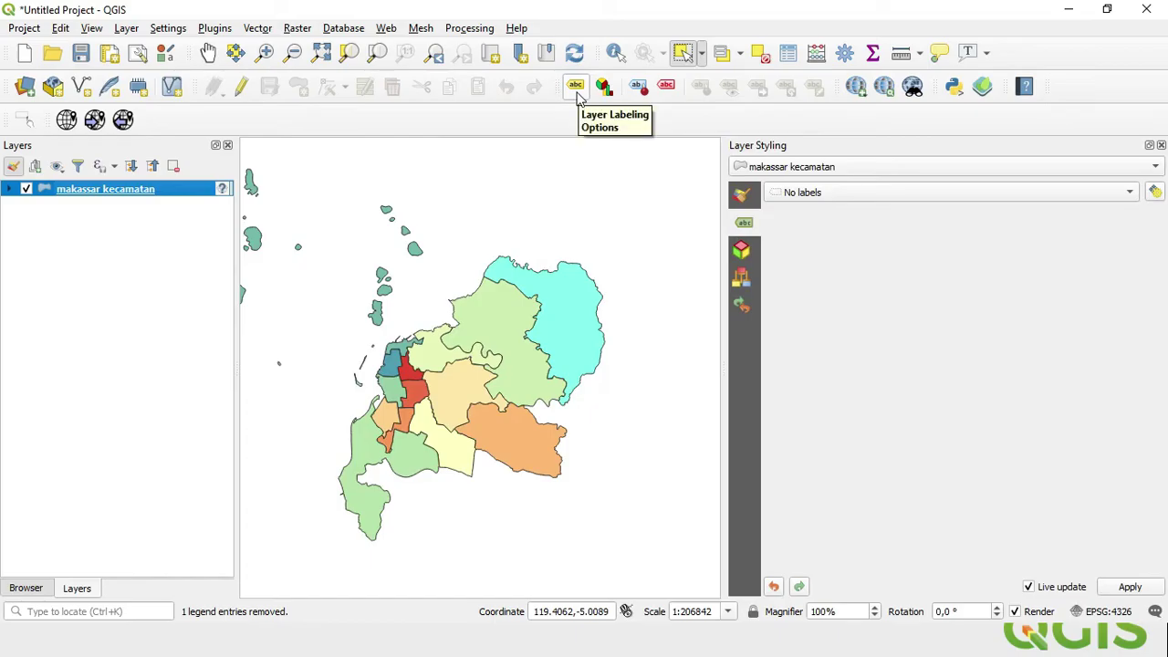
click(882, 193)
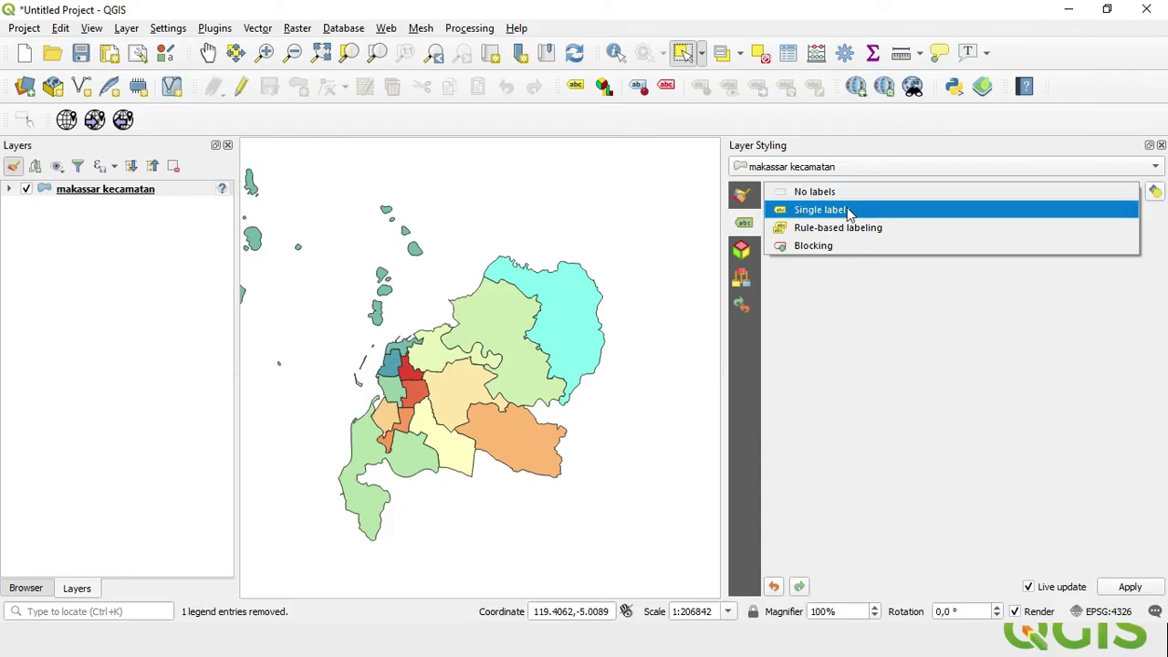
click(847, 211)
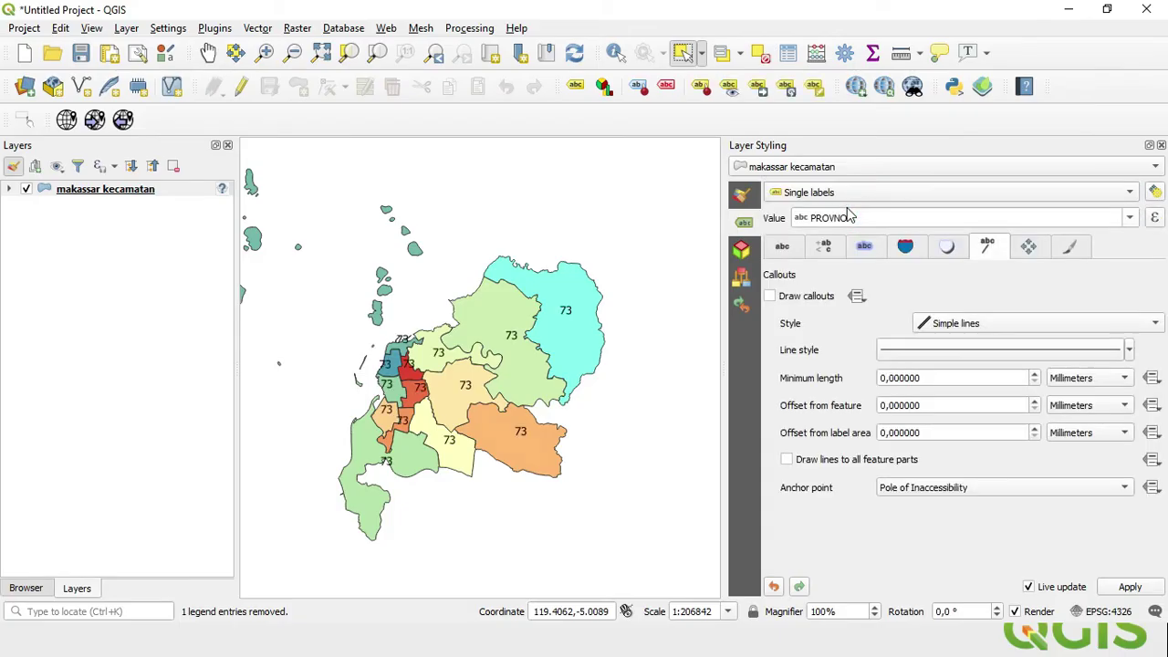
click(1130, 222)
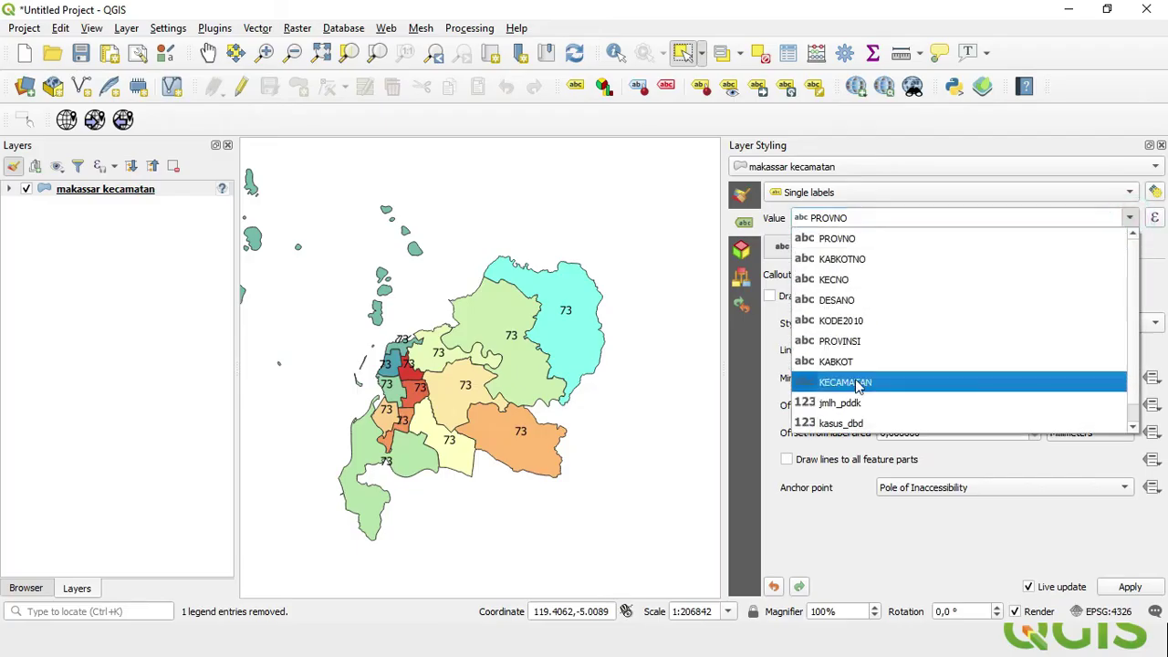
click(856, 379)
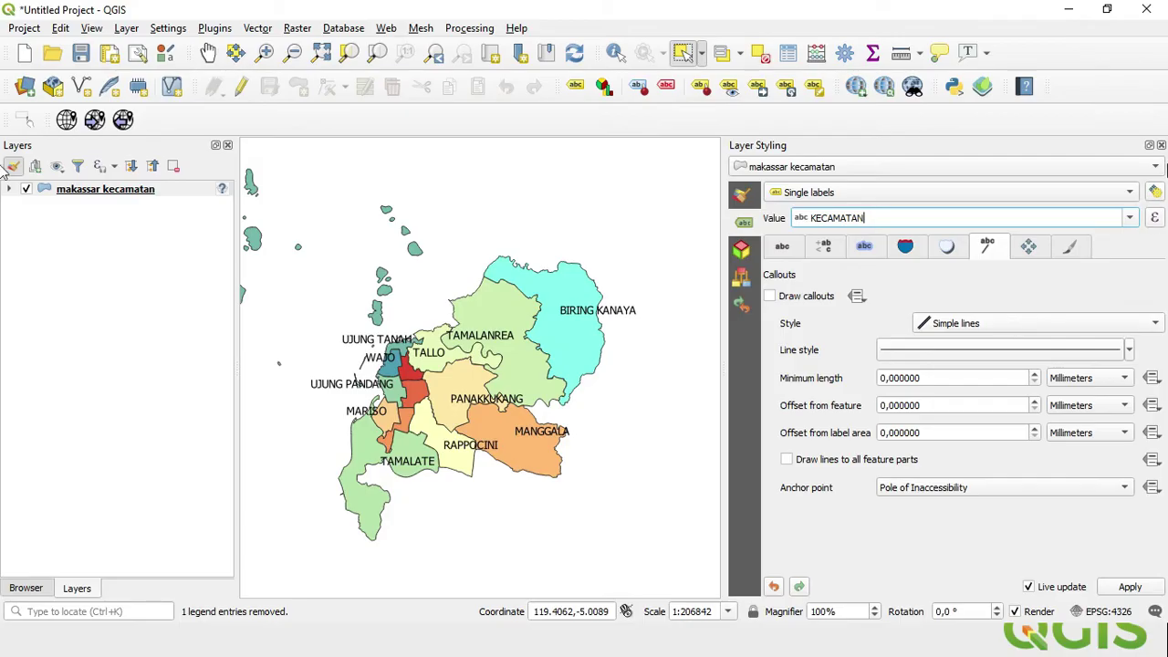
click(1161, 145)
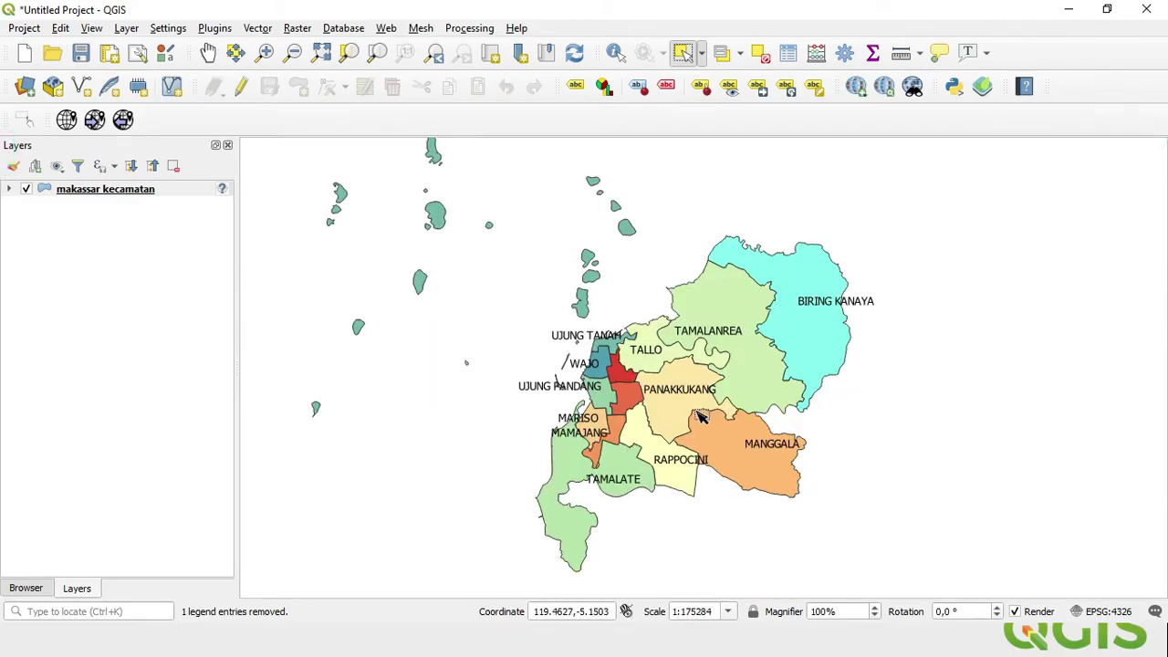
Set the font of the district labels to NewsGoth BT in the layer's label text formatting.
click(576, 86)
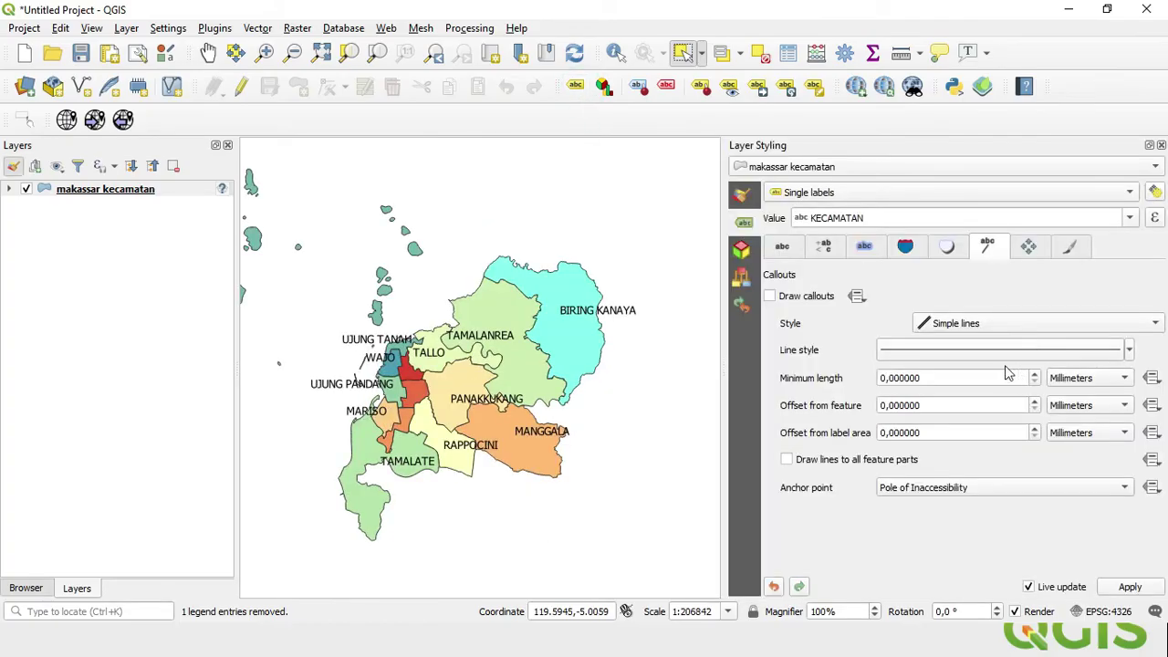
click(781, 249)
click(872, 294)
click(868, 296)
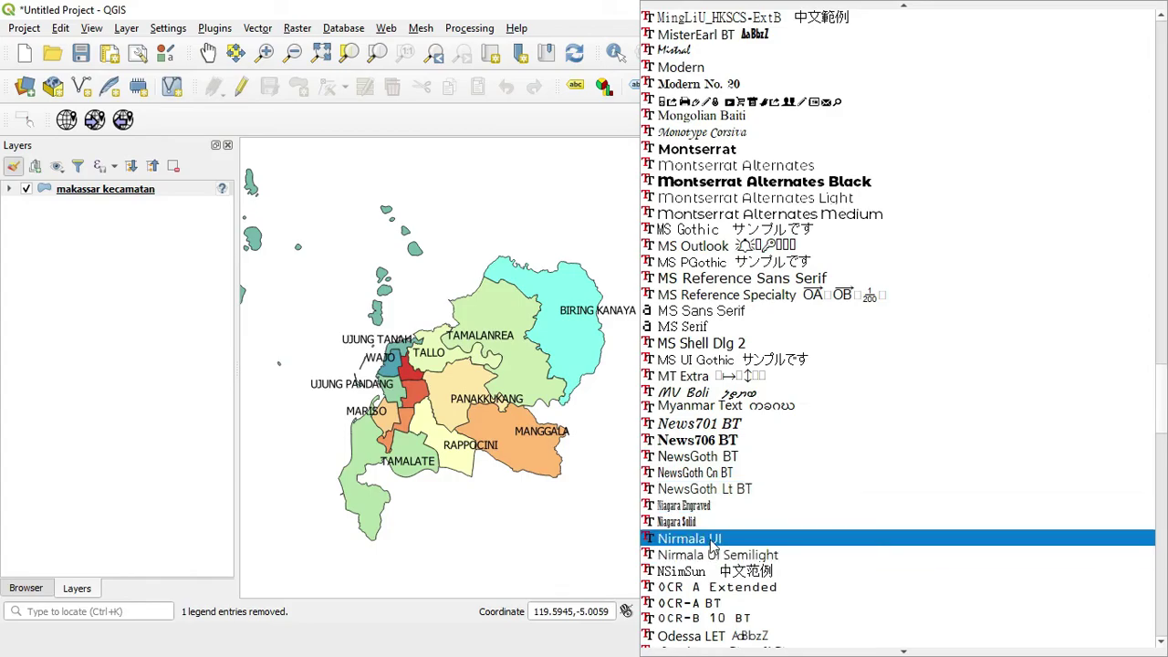
click(722, 457)
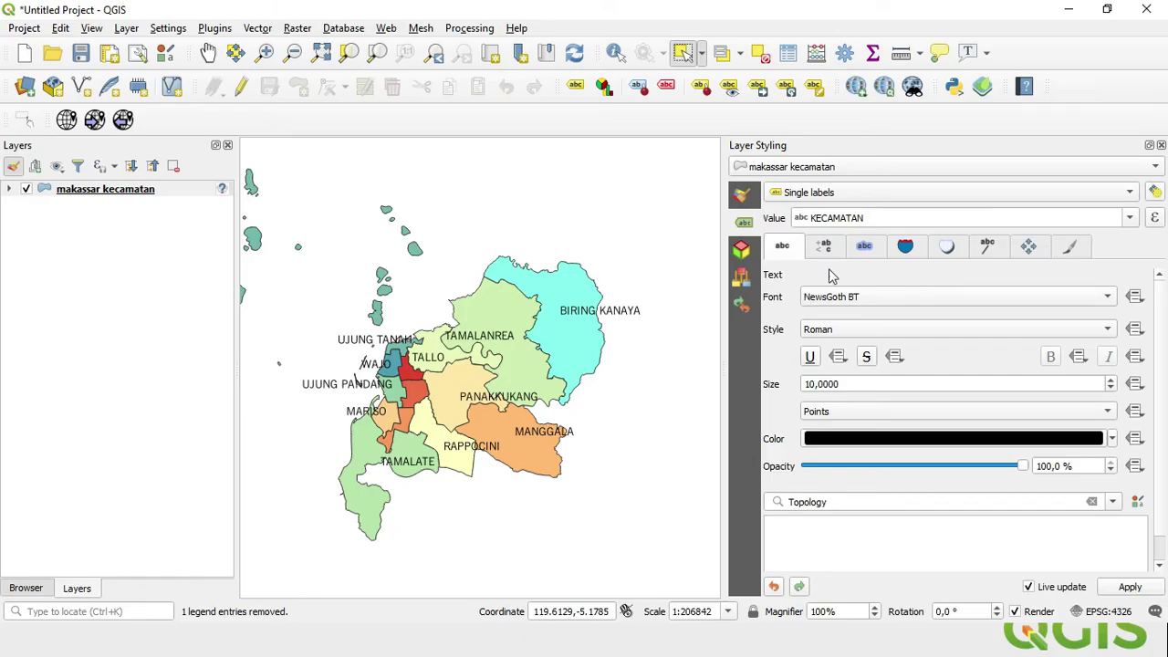
Enable a text buffer around the district labels, view its color options, and close the layer styling.
click(866, 251)
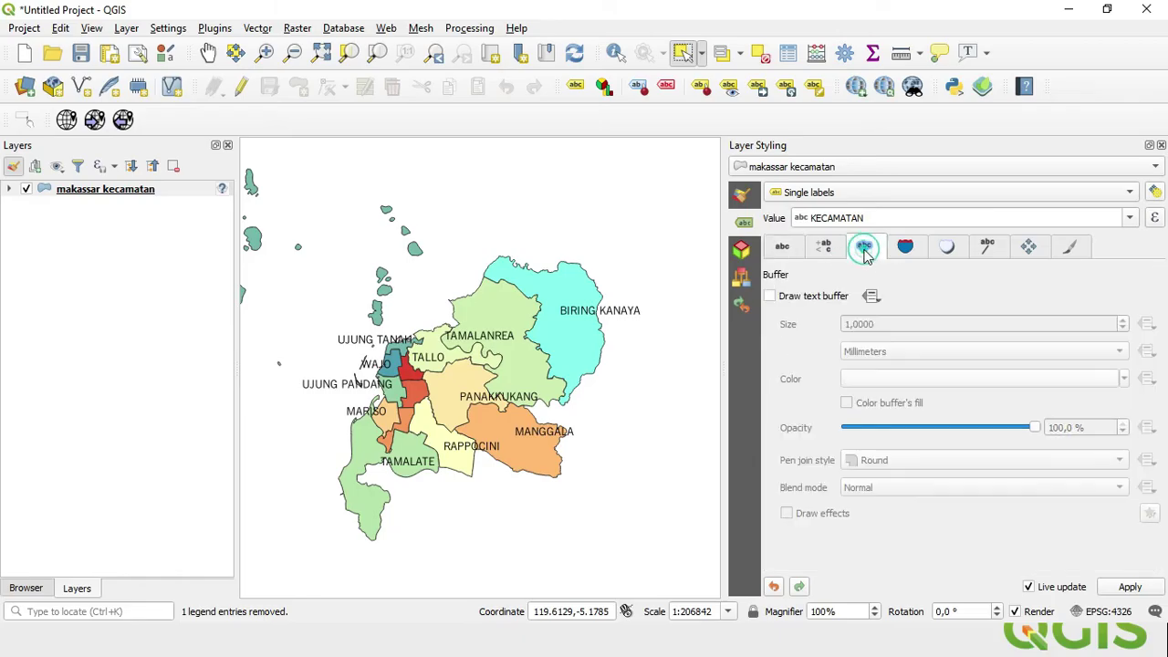
click(771, 295)
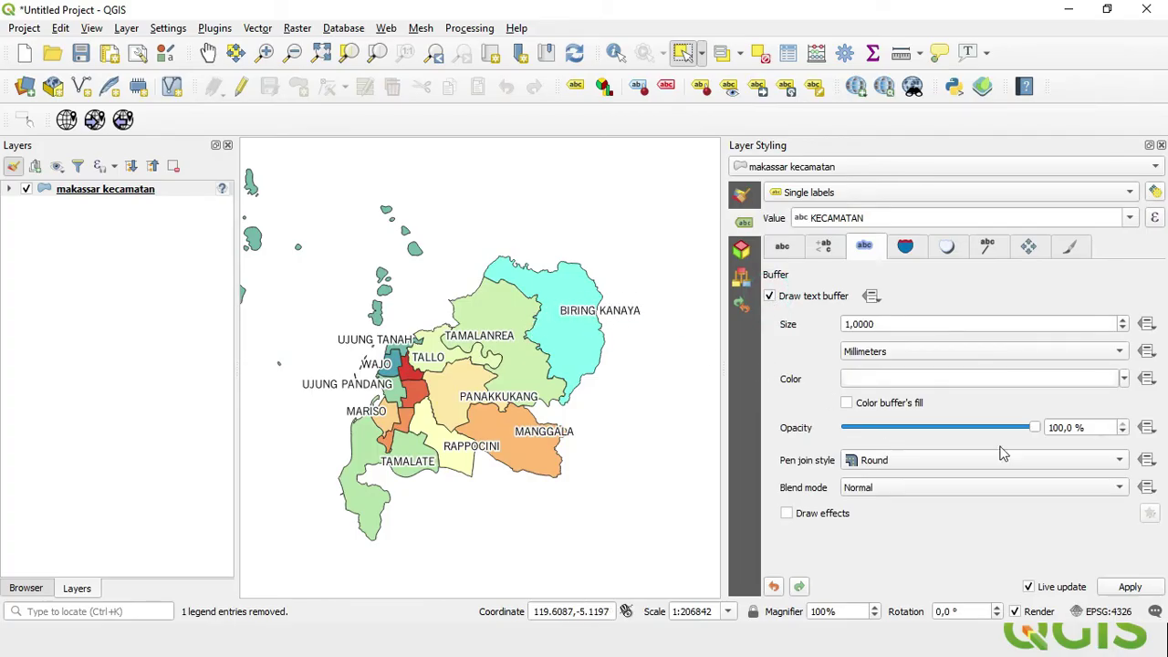
click(1120, 378)
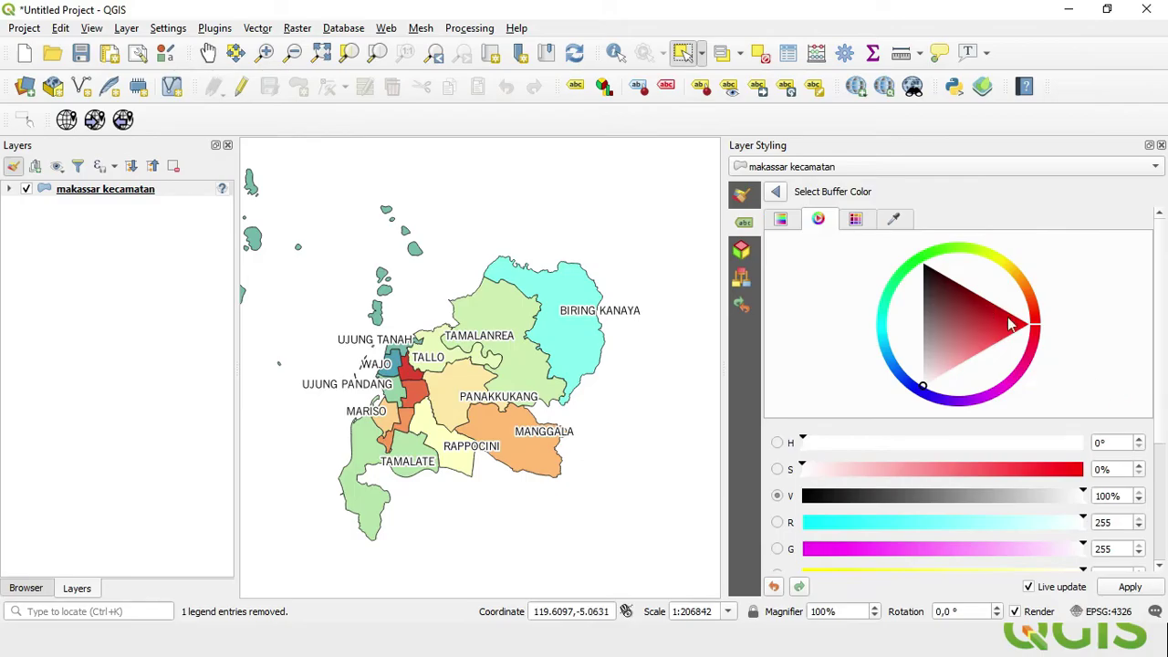
click(1161, 145)
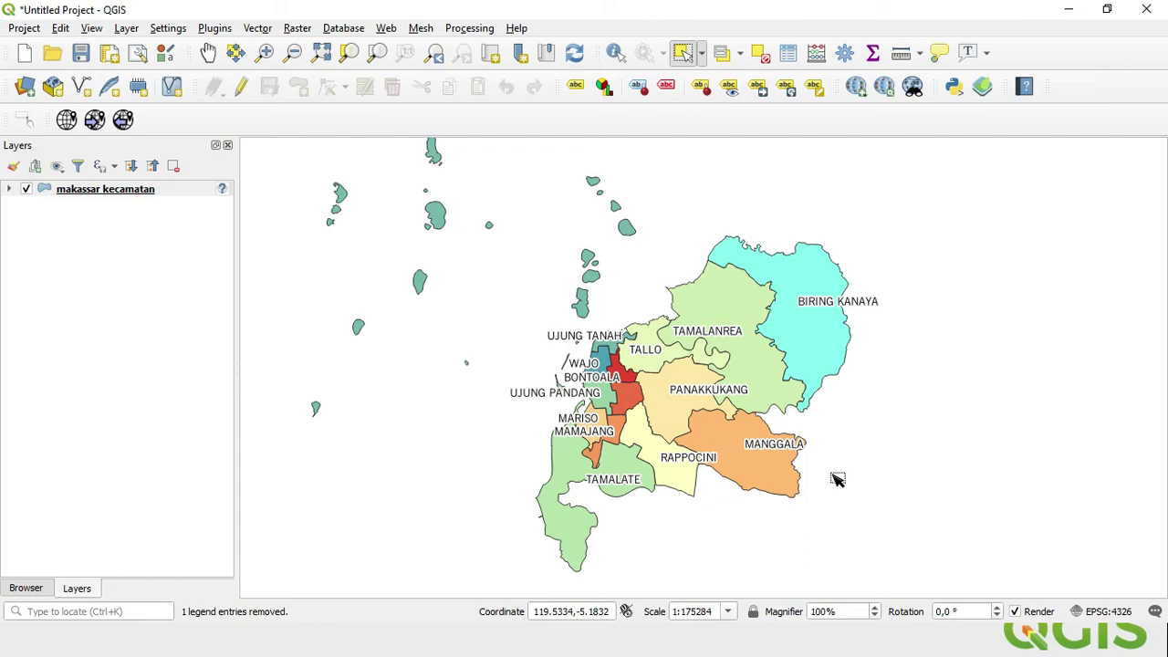
Switch to the PowerPoint slide show to read the Visualisasi Peta outline, and return to the QGIS map.
drag(668, 492, 671, 490)
drag(667, 486, 663, 481)
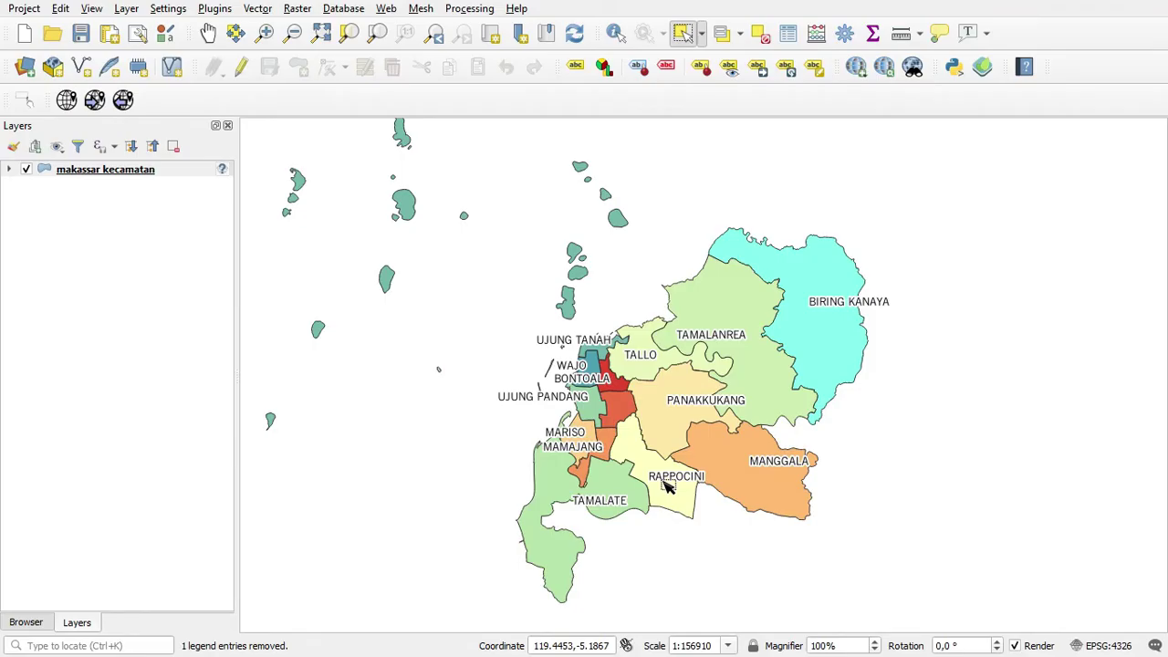
key(alt+Tab)
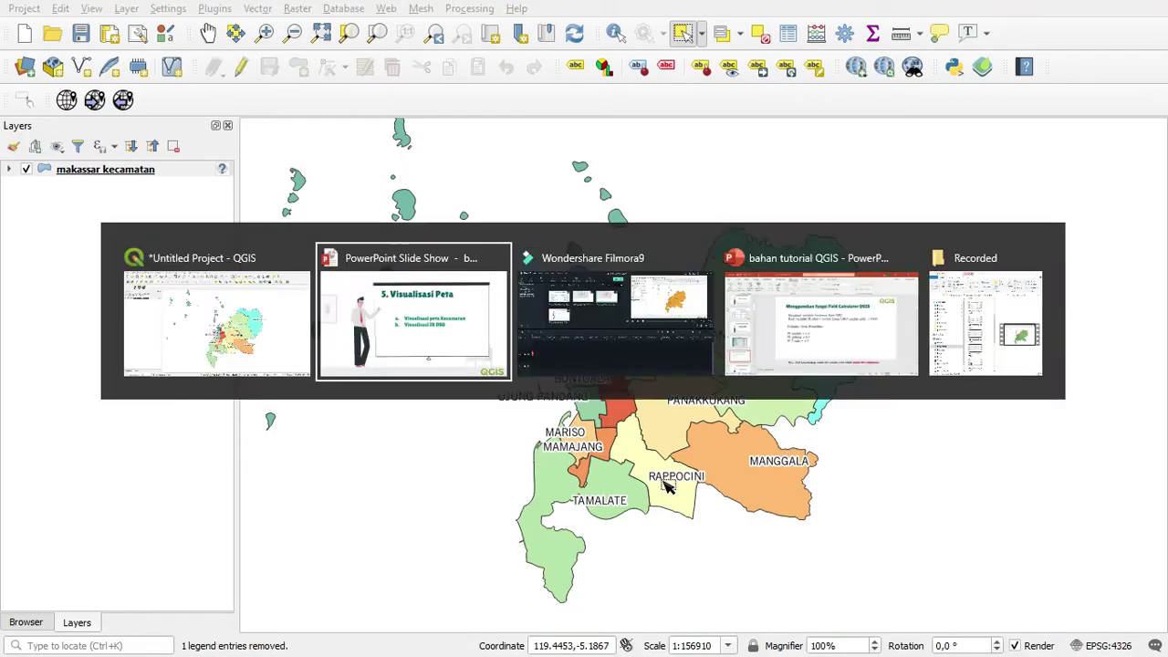
key(alt+Tab)
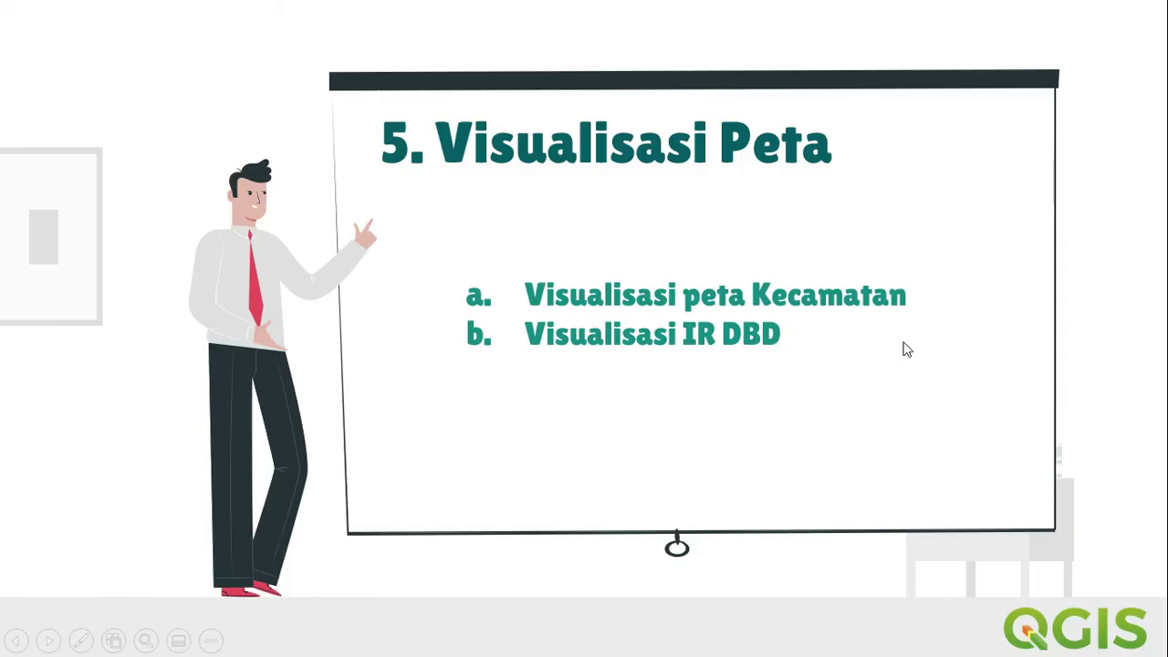
key(alt+Tab)
key(alt+Tab)
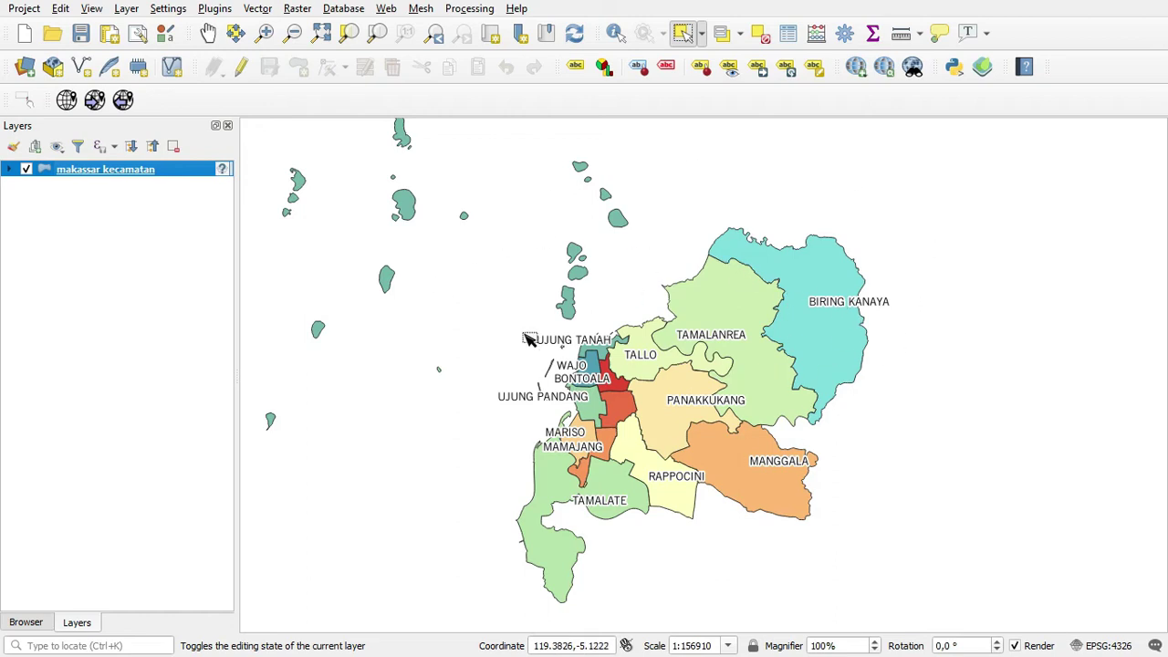
Set the makassar kecamatan layer's symbology to Graduated, using the IR_DBD field as the value and the Reds color ramp.
right_click(117, 174)
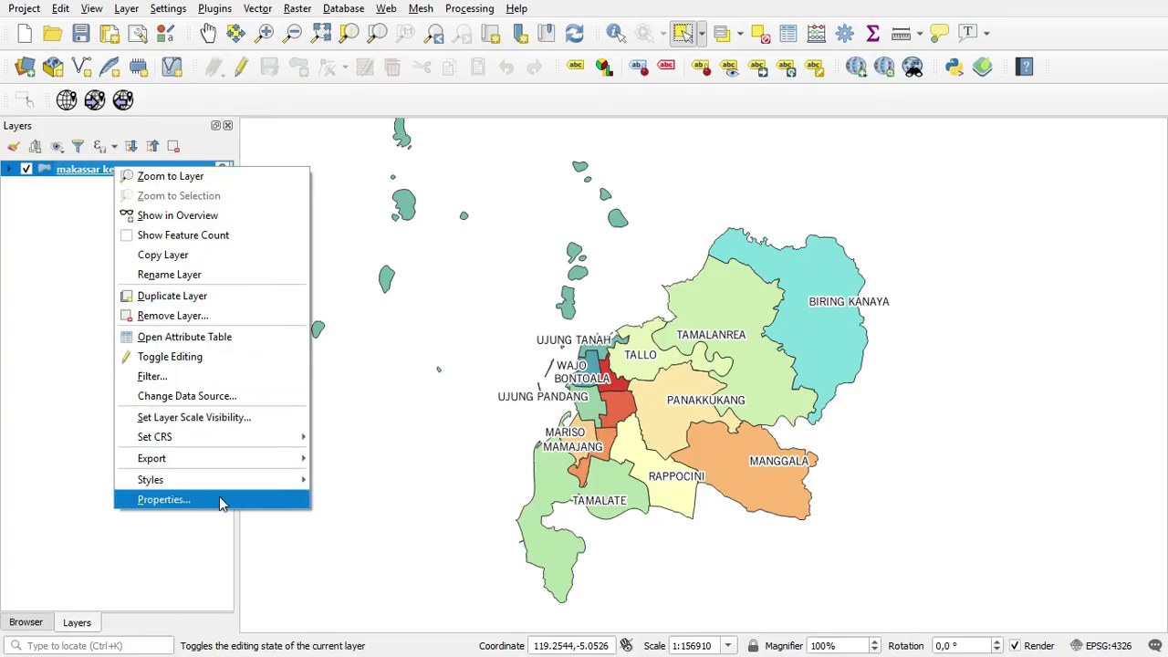
click(164, 499)
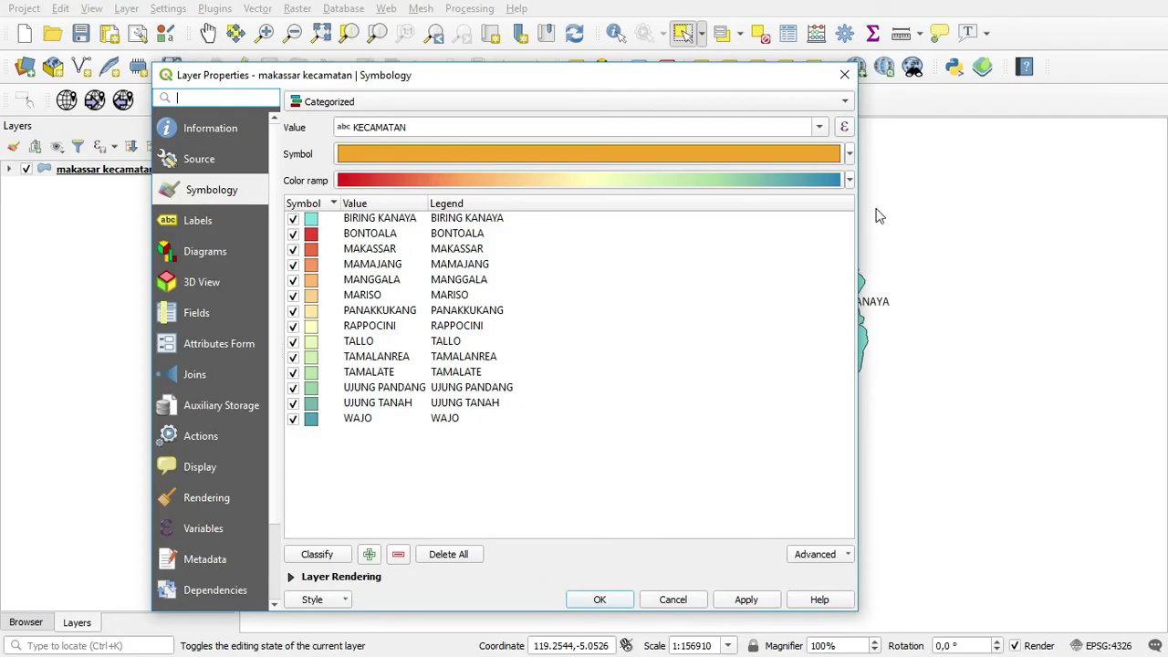
click(677, 104)
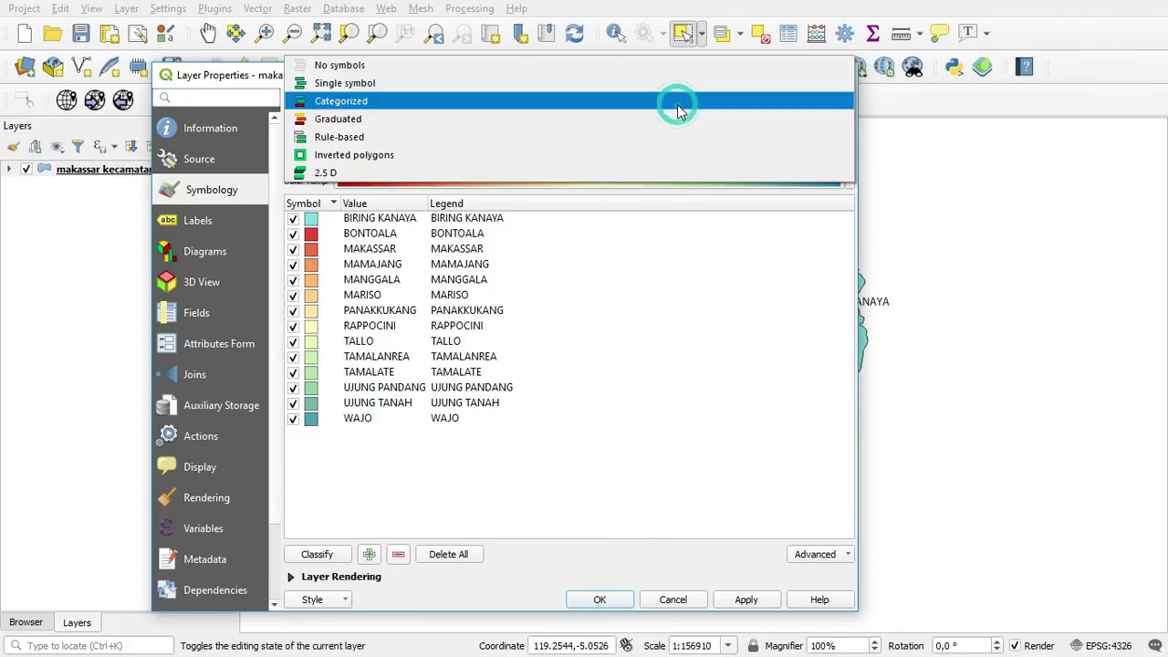
click(362, 119)
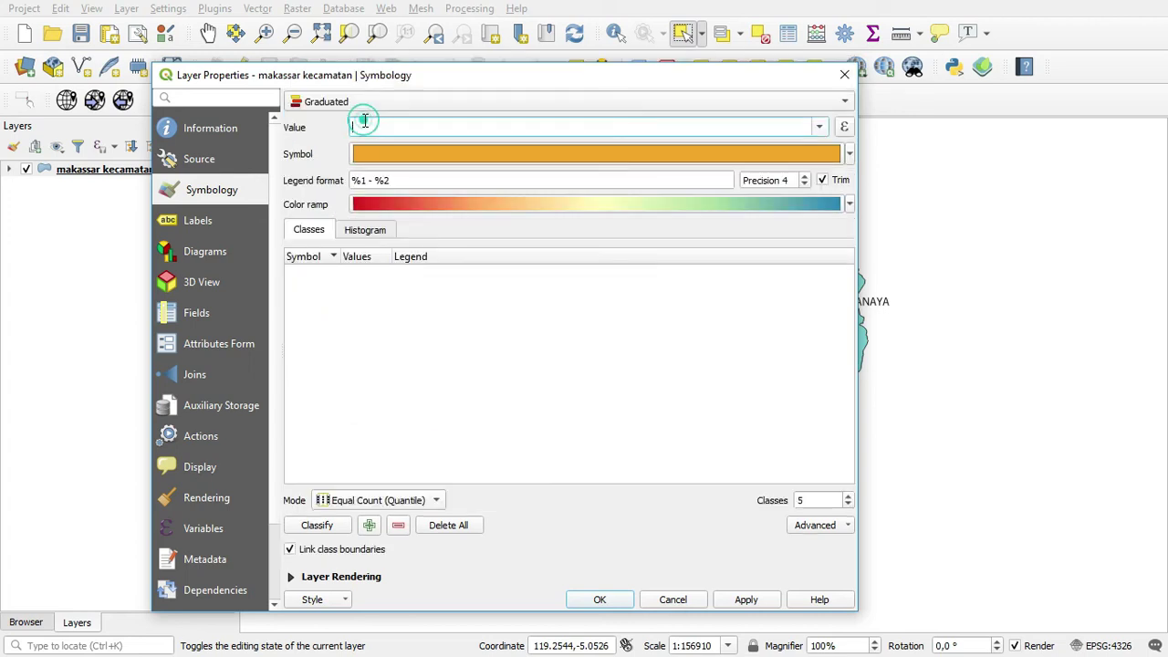
click(818, 129)
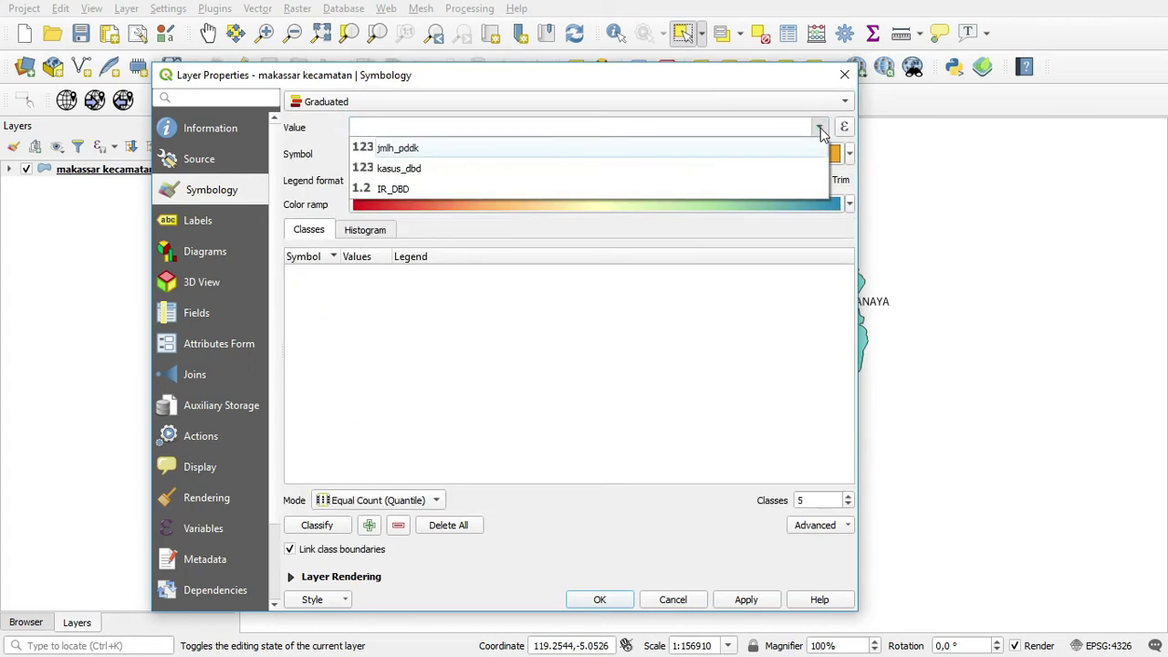
click(401, 189)
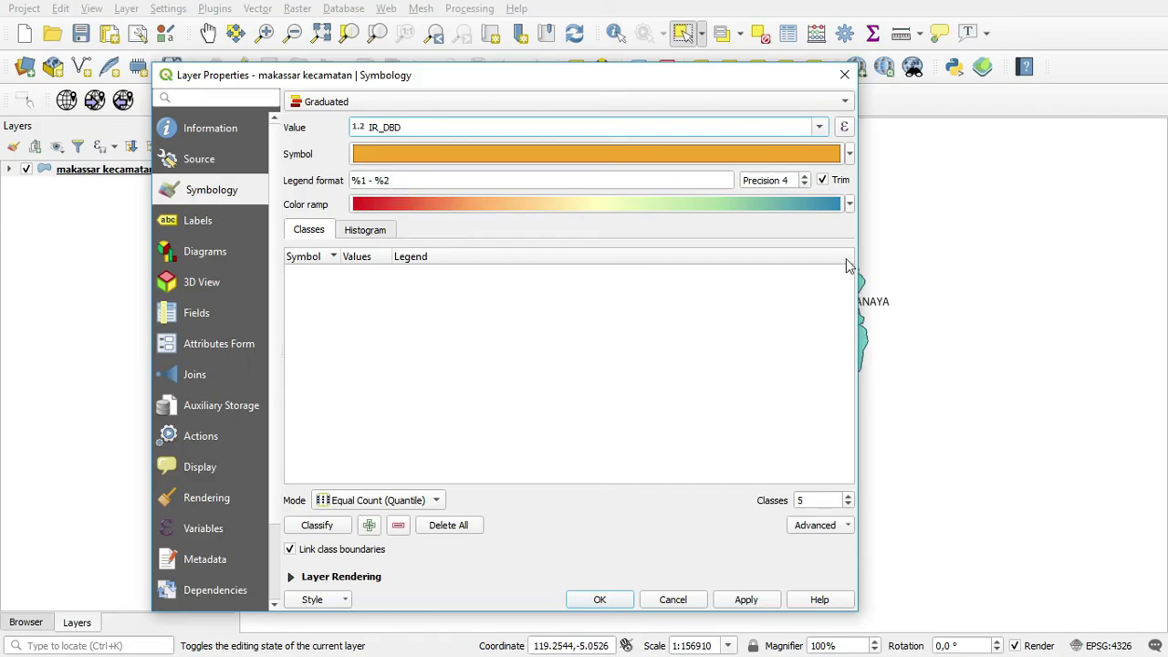
click(848, 205)
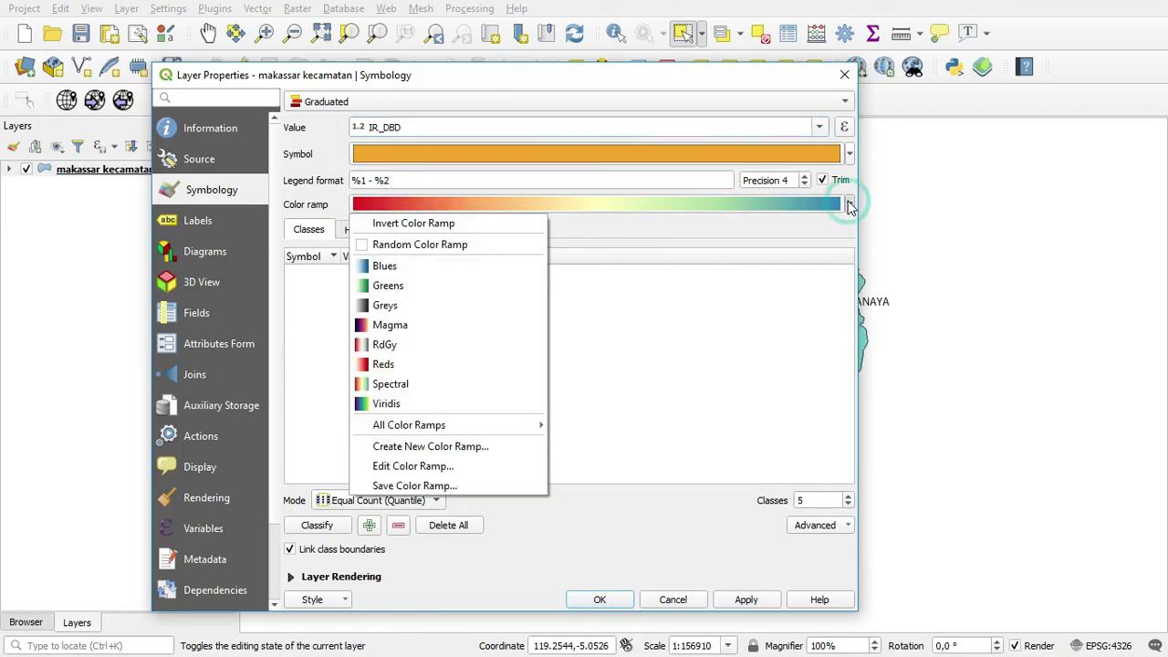
click(435, 365)
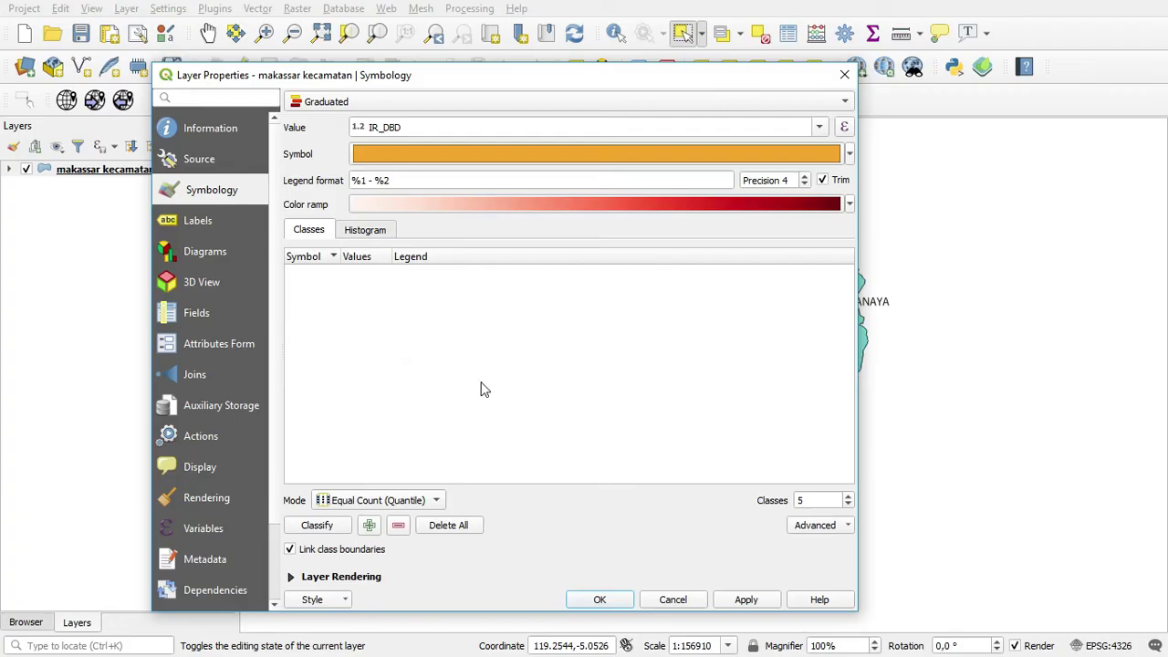
Switch to the PowerPoint slide show to read the desired IR DBD category limits, and return to the QGIS layer symbology.
key(alt+Tab)
key(alt+Tab)
key(alt+Tab)
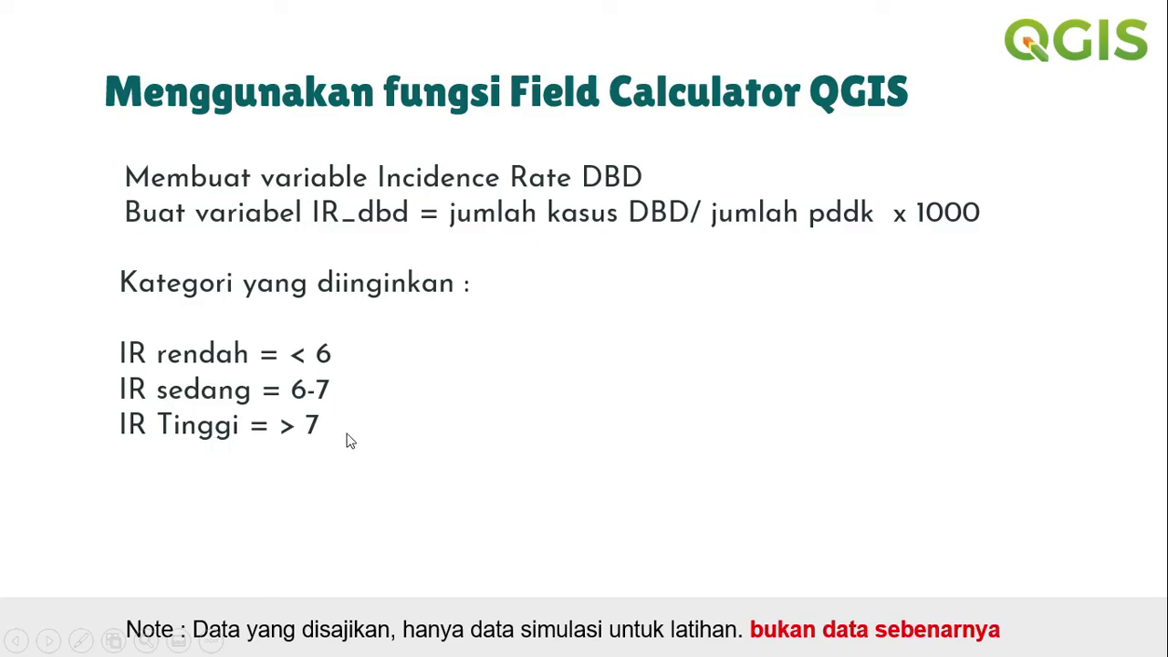
key(alt+Tab)
key(alt+Tab)
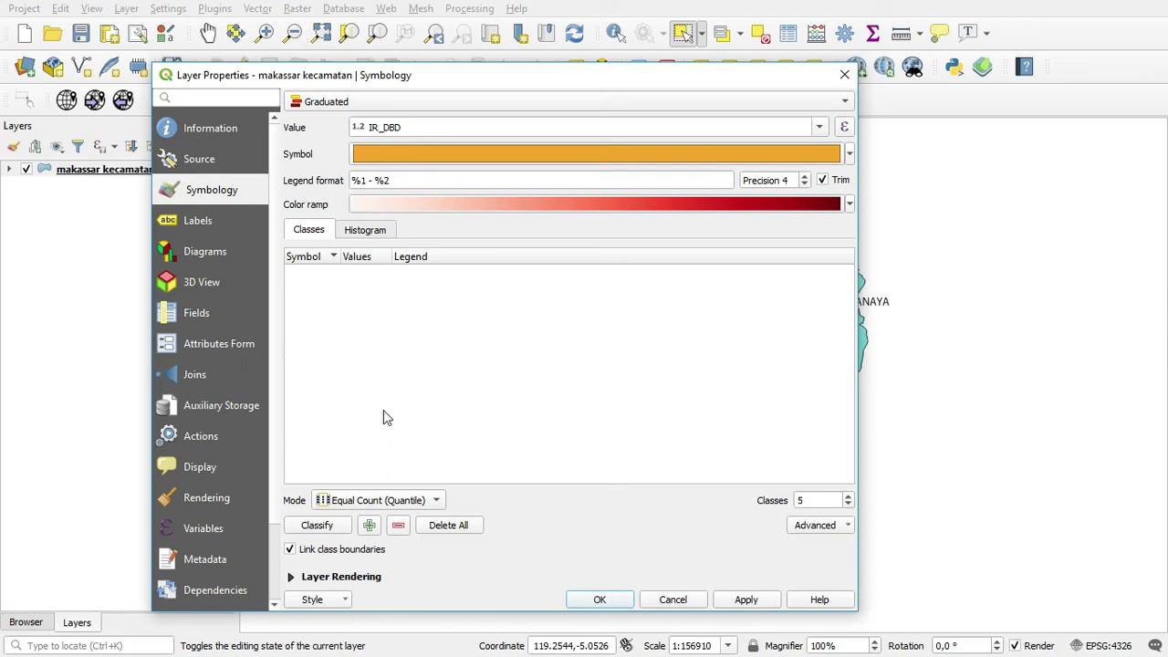
Divide the IR_DBD values into 3 classes and set the lowest class's upper bound to 5,9.
click(848, 505)
click(848, 505)
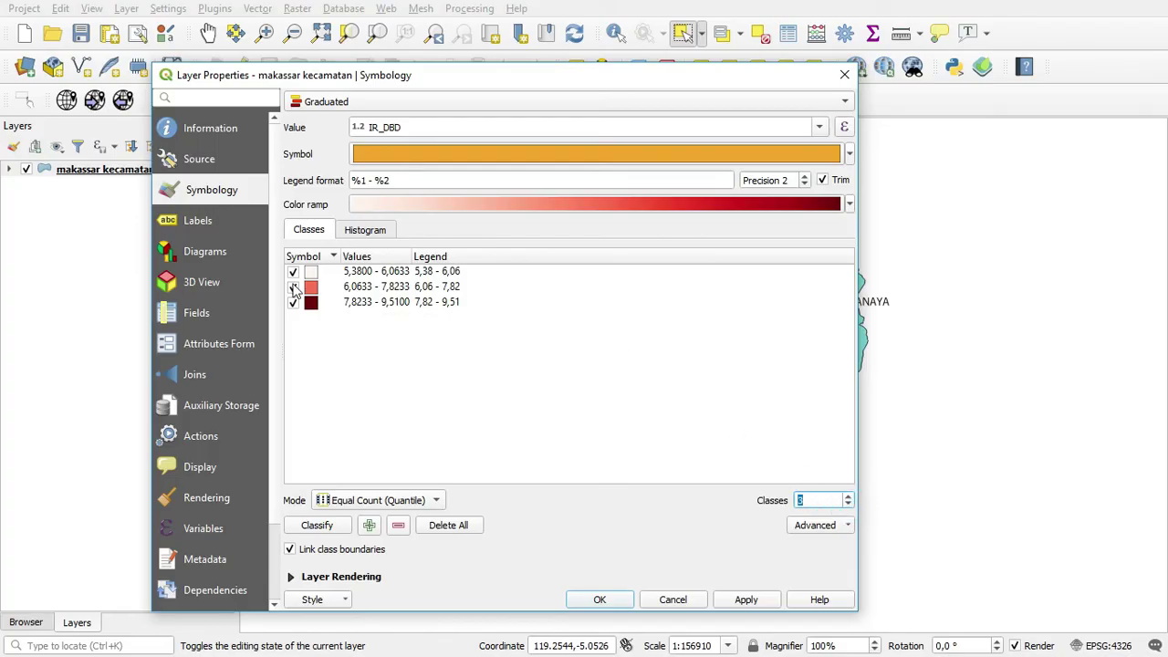
click(362, 278)
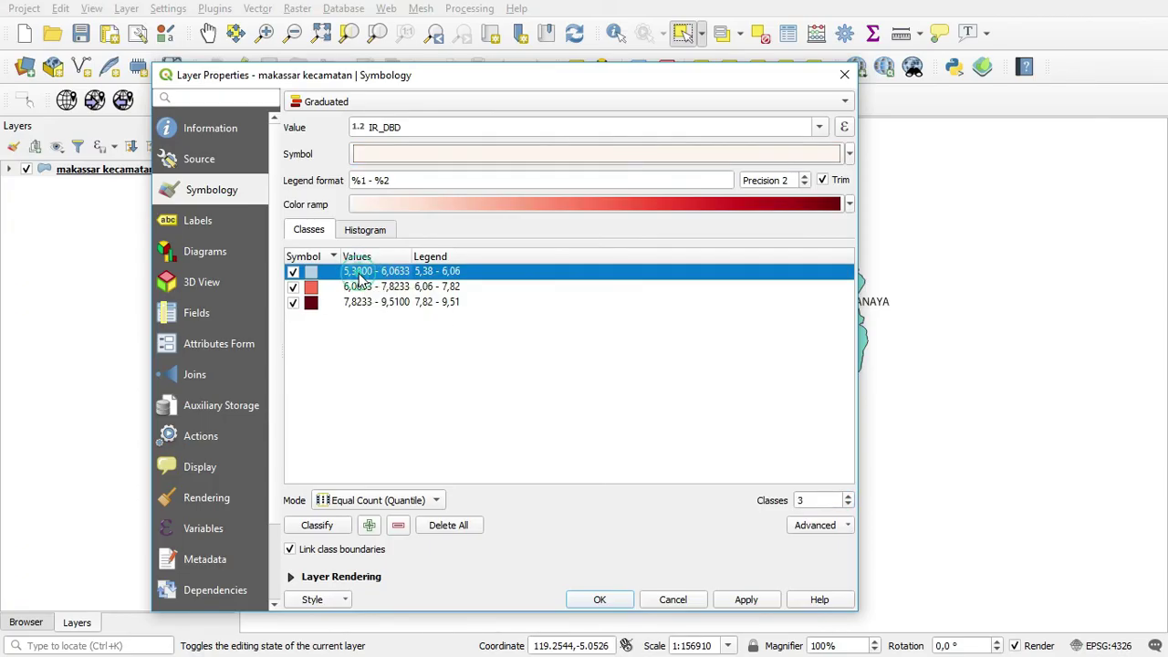
double_click(361, 279)
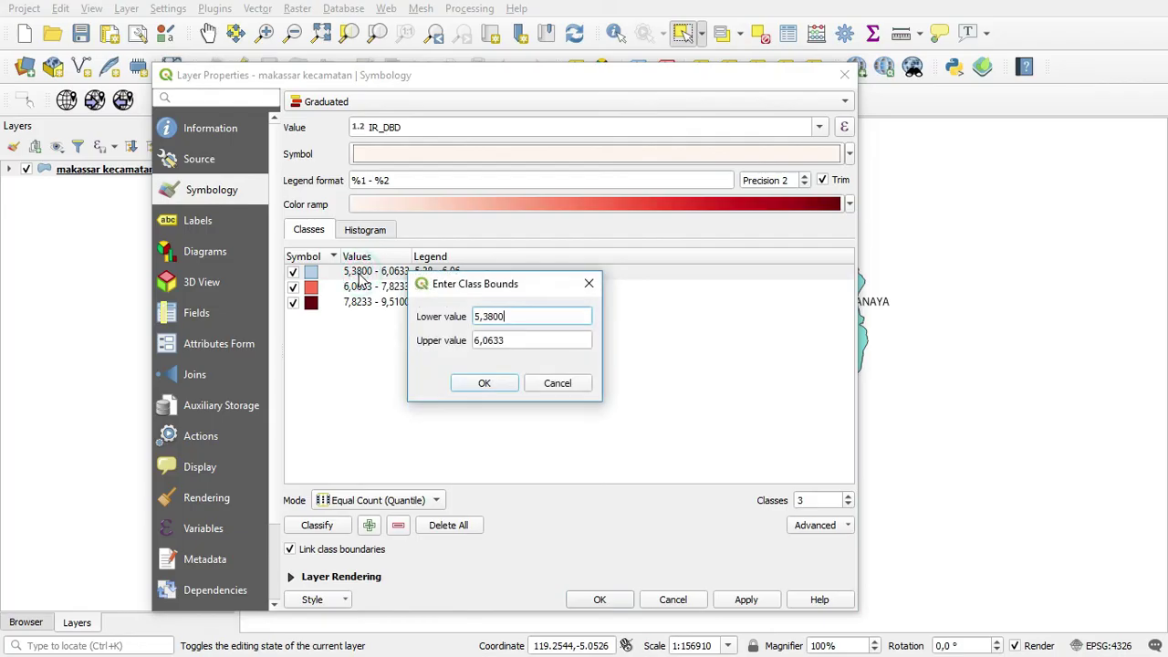
click(516, 340)
key(BackSpace)
key(BackSpace)
key(BackSpace)
key(BackSpace)
key(BackSpace)
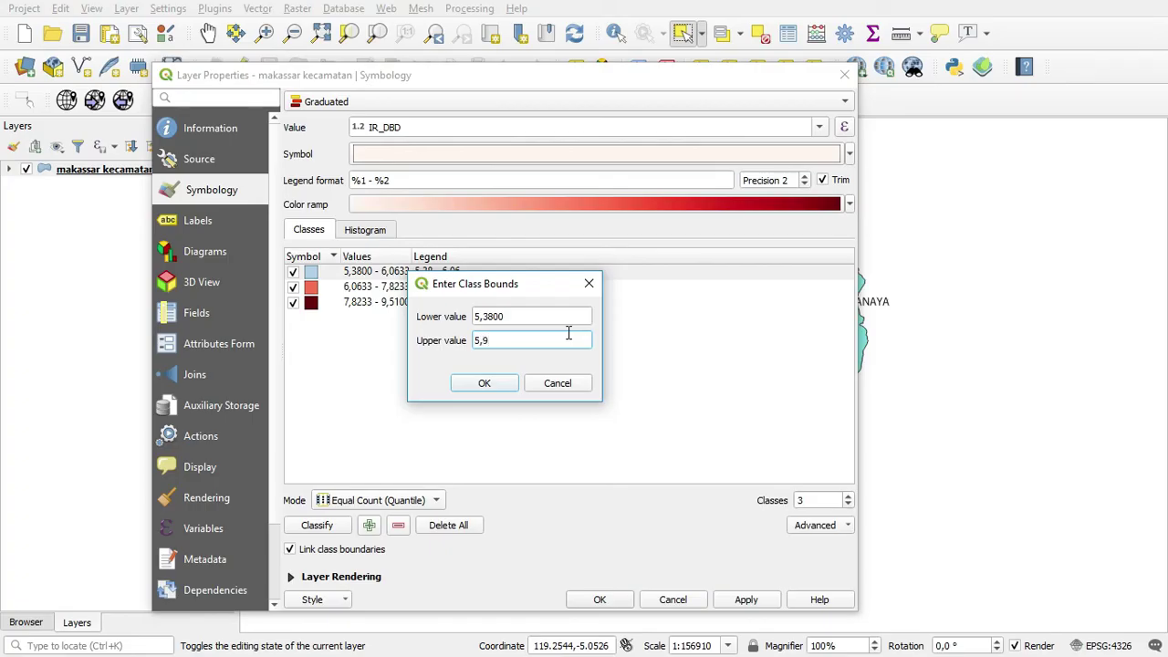
click(498, 392)
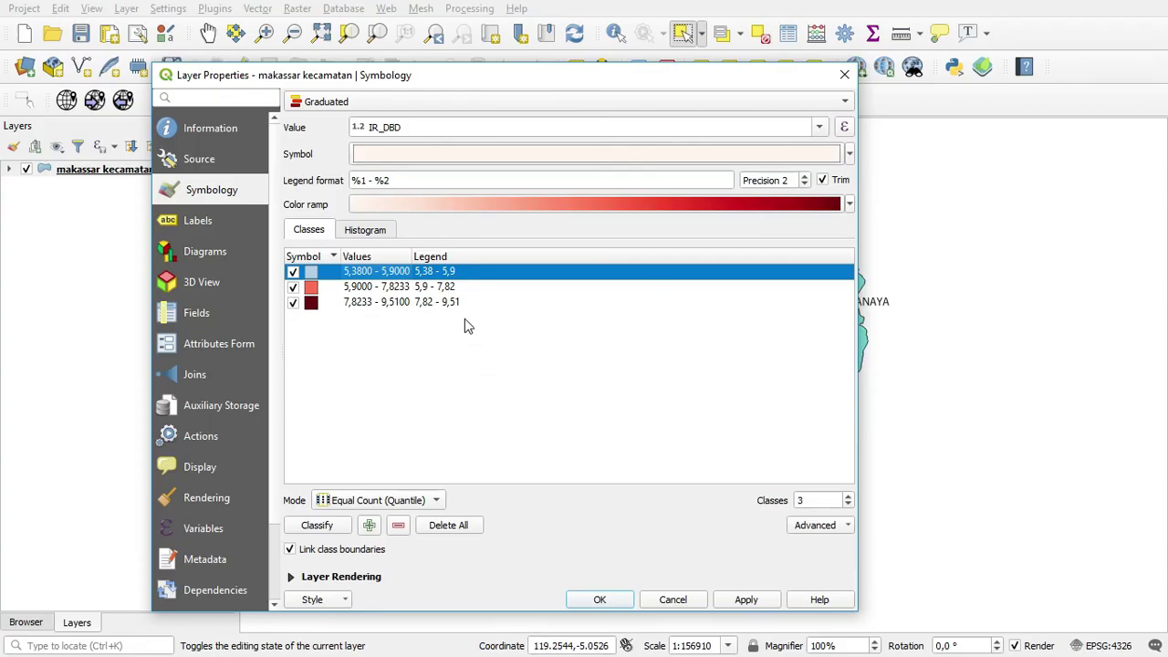
Change the legend text of the lowest IR_DBD class to "IR Rendah".
double_click(461, 271)
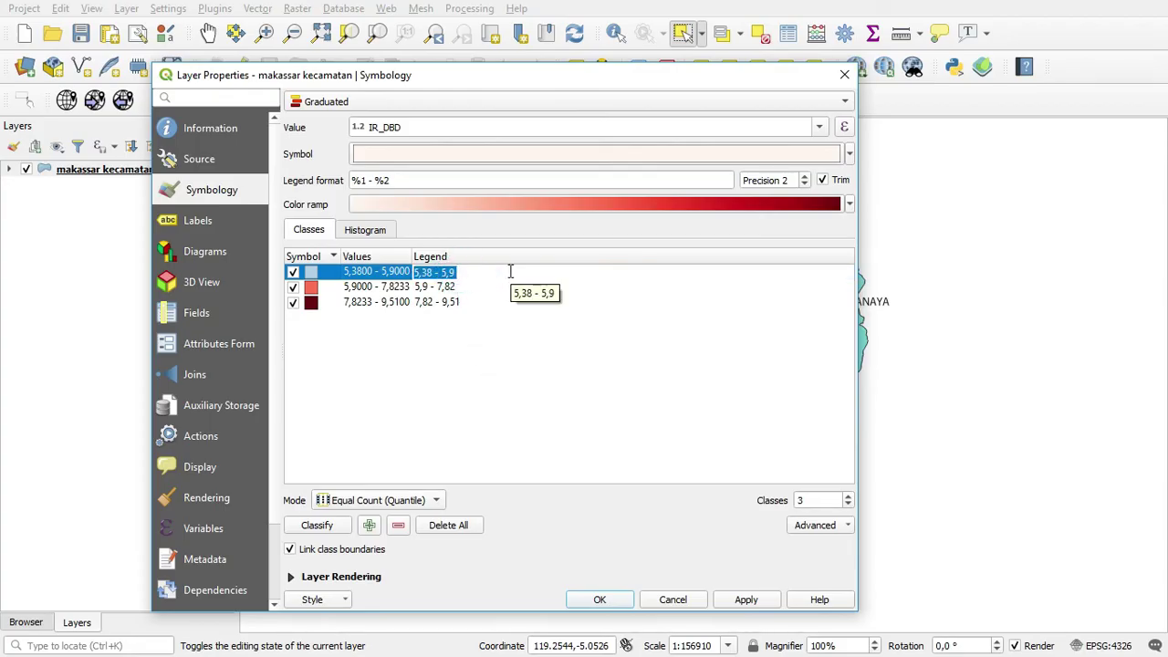
key(BackSpace)
text(IR Rendah)
click(396, 287)
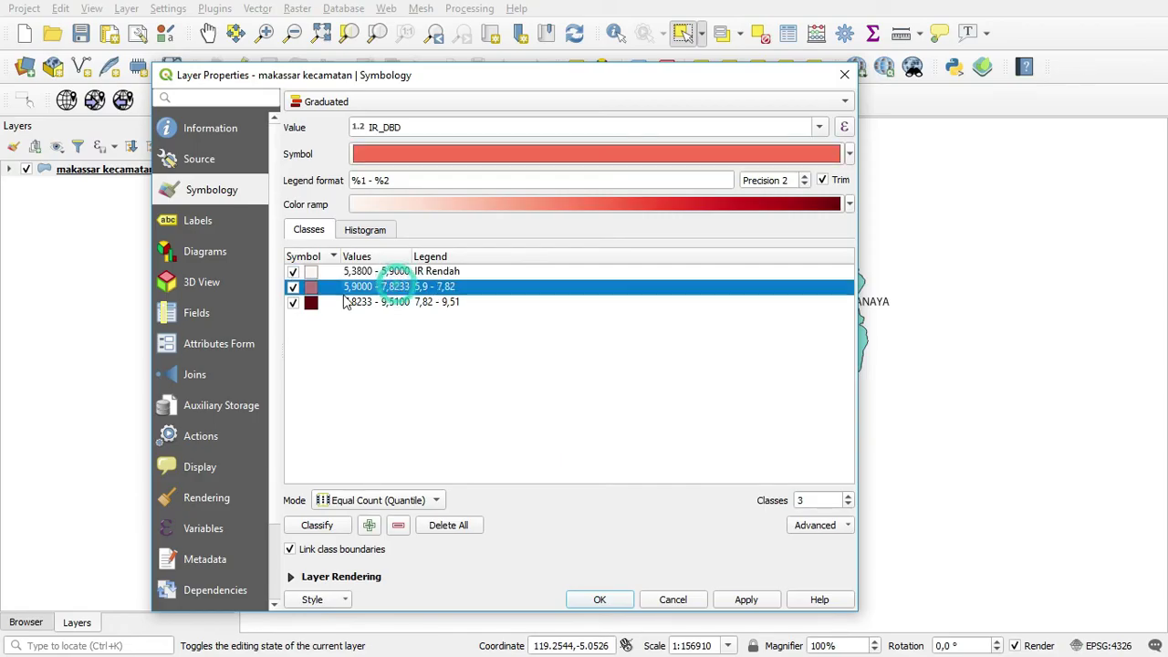
Set the upper bound of the middle IR_DBD class to 7.
double_click(394, 289)
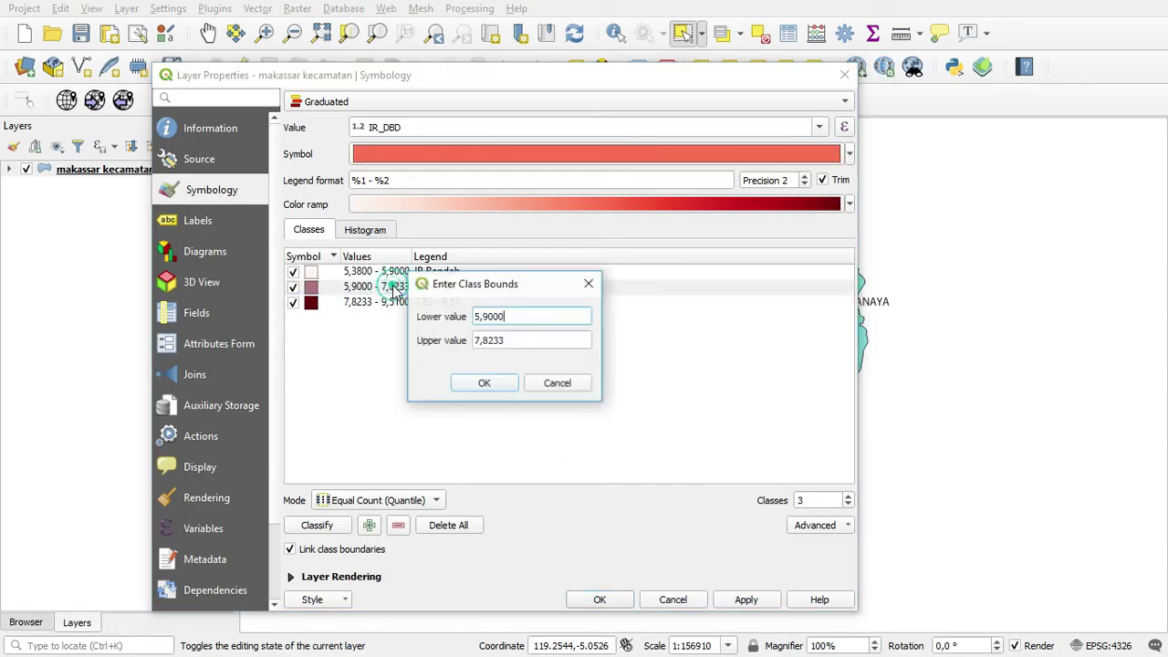
double_click(523, 345)
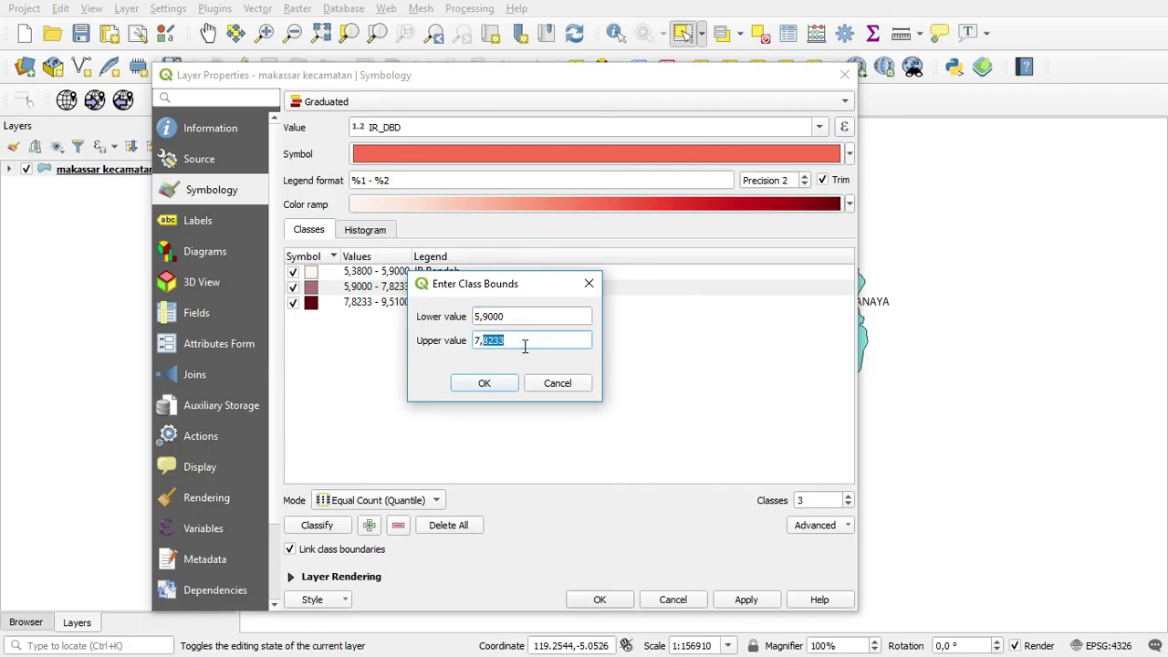
click(525, 345)
key(BackSpace)
key(BackSpace)
key(BackSpace)
key(BackSpace)
key(BackSpace)
click(491, 391)
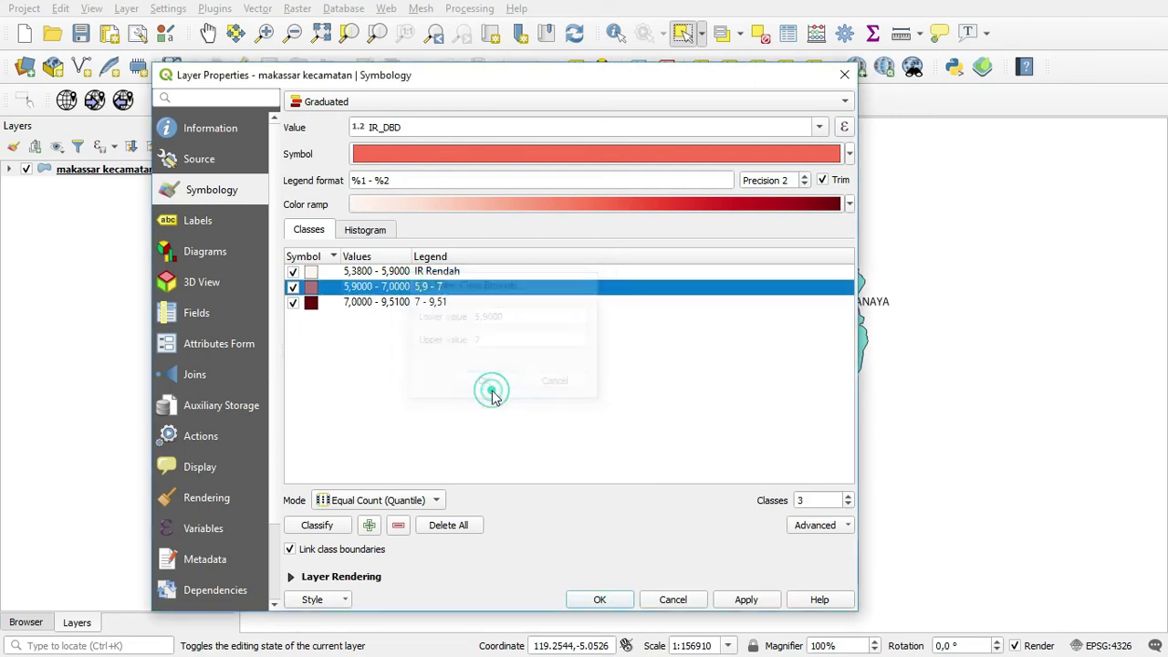
Change the legend text of the middle IR_DBD class to "IR Sedang".
double_click(456, 288)
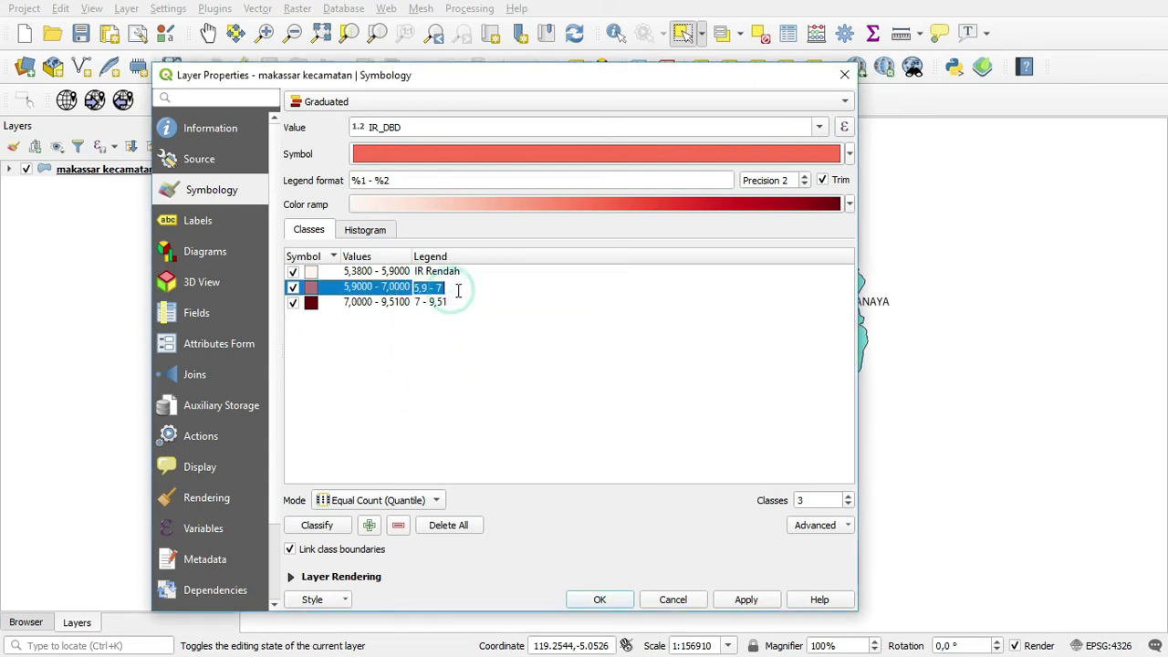
key(BackSpace)
text(IR Sedang)
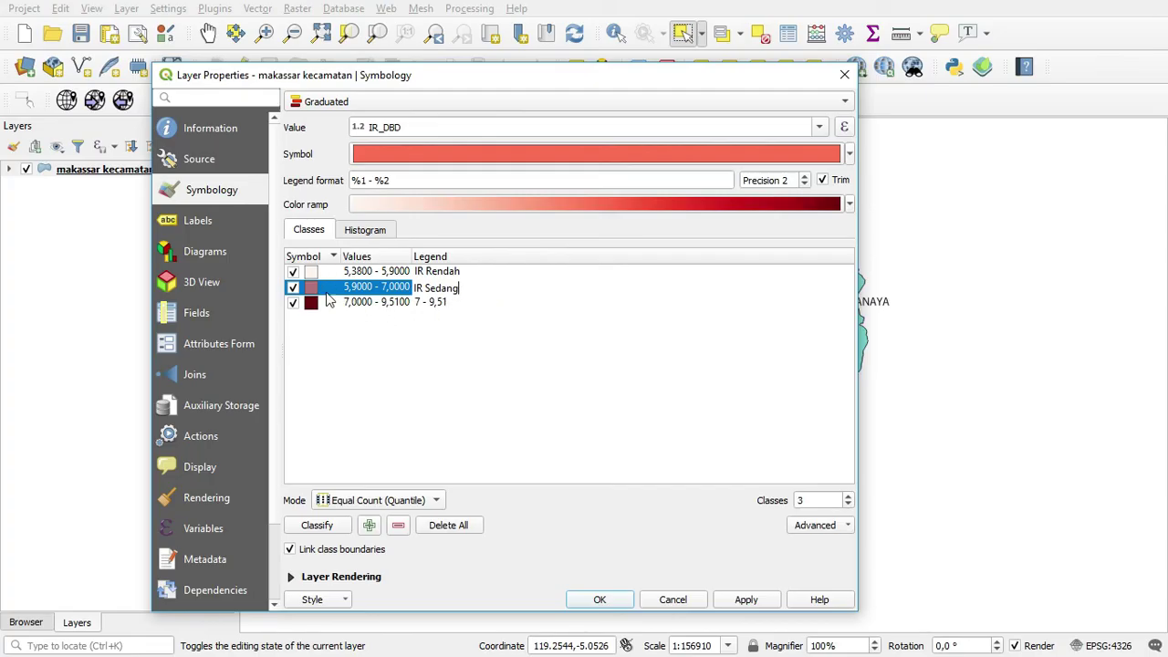
click(437, 303)
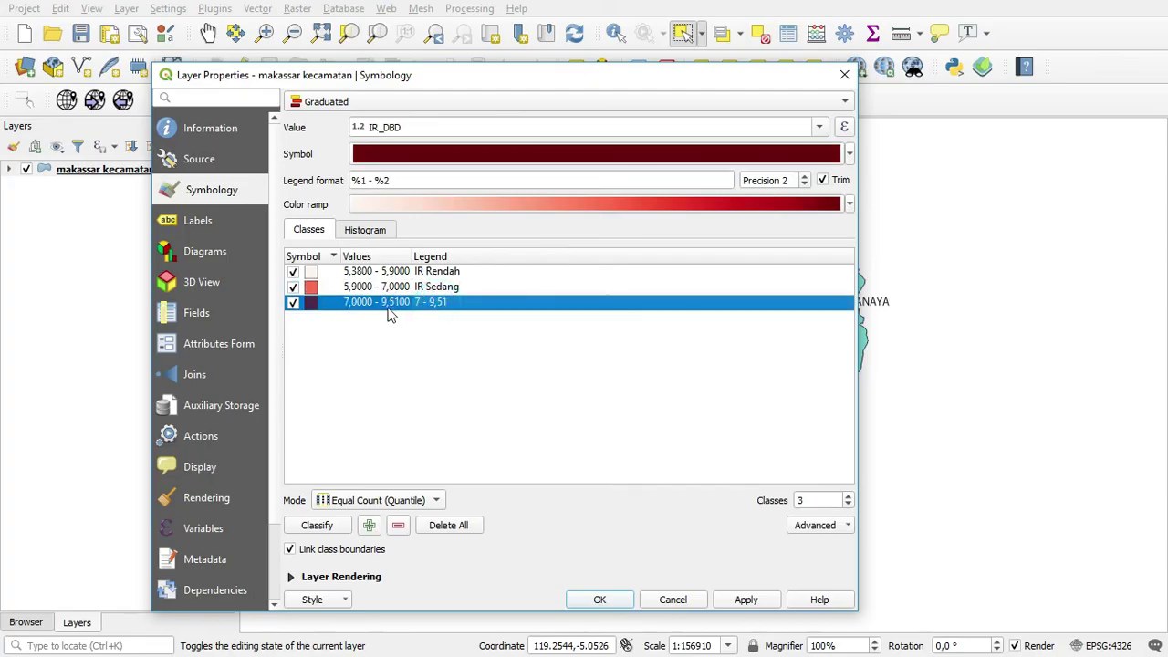
Change the legend text of the highest IR_DBD class to "IR Tinggi".
double_click(452, 308)
double_click(446, 303)
key(BackSpace)
key(BackSpace)
key(BackSpace)
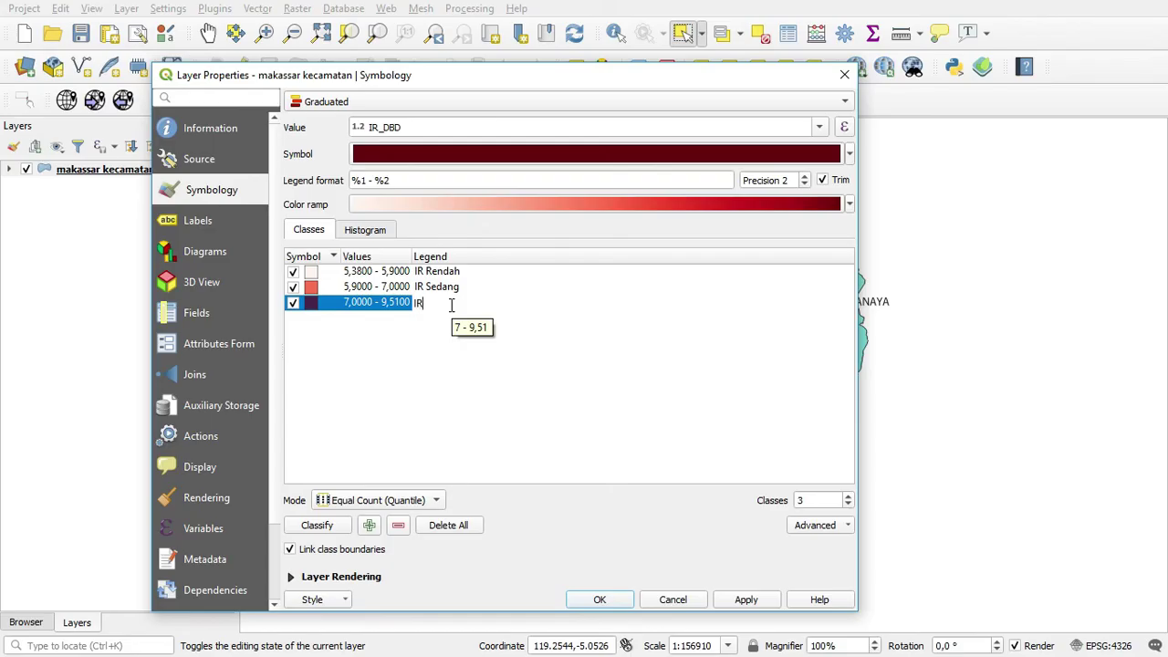
text(IR Tinggi)
click(333, 274)
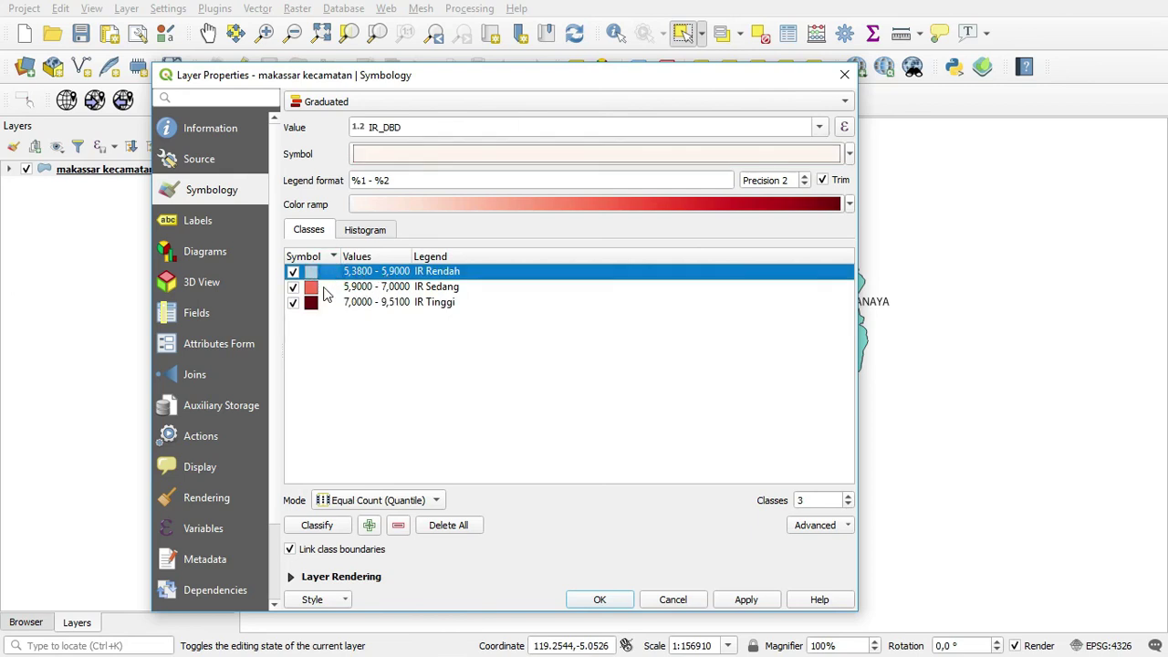
Apply the three-class graduated symbology, close the layer properties, and examine the shaded districts on the map.
click(393, 289)
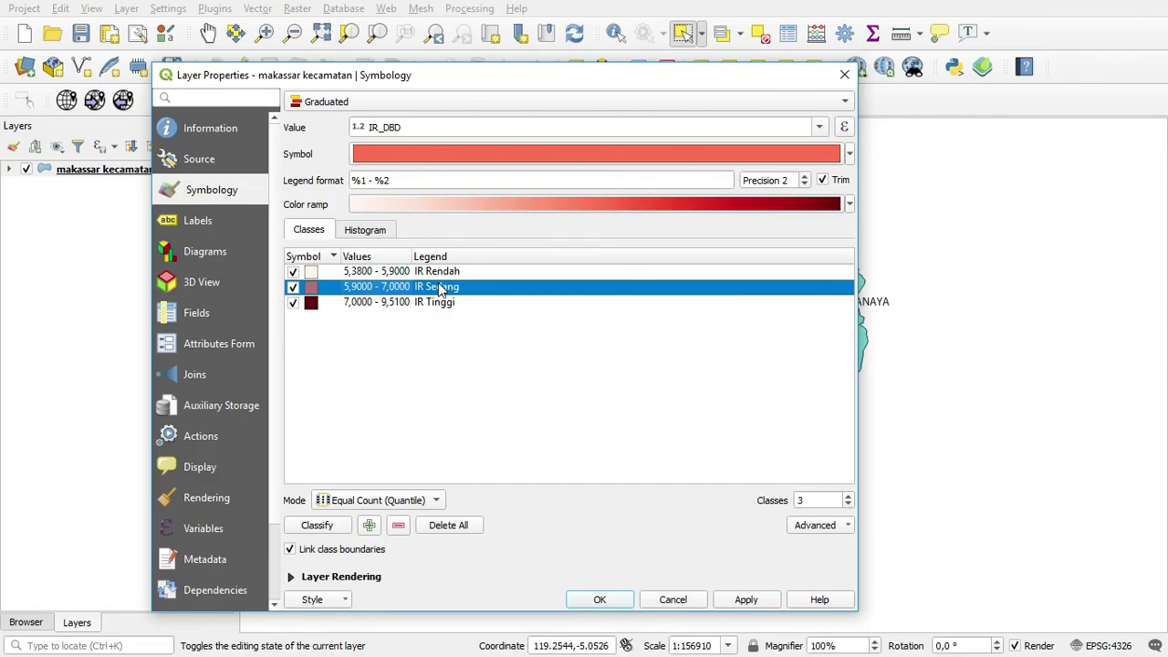
click(362, 309)
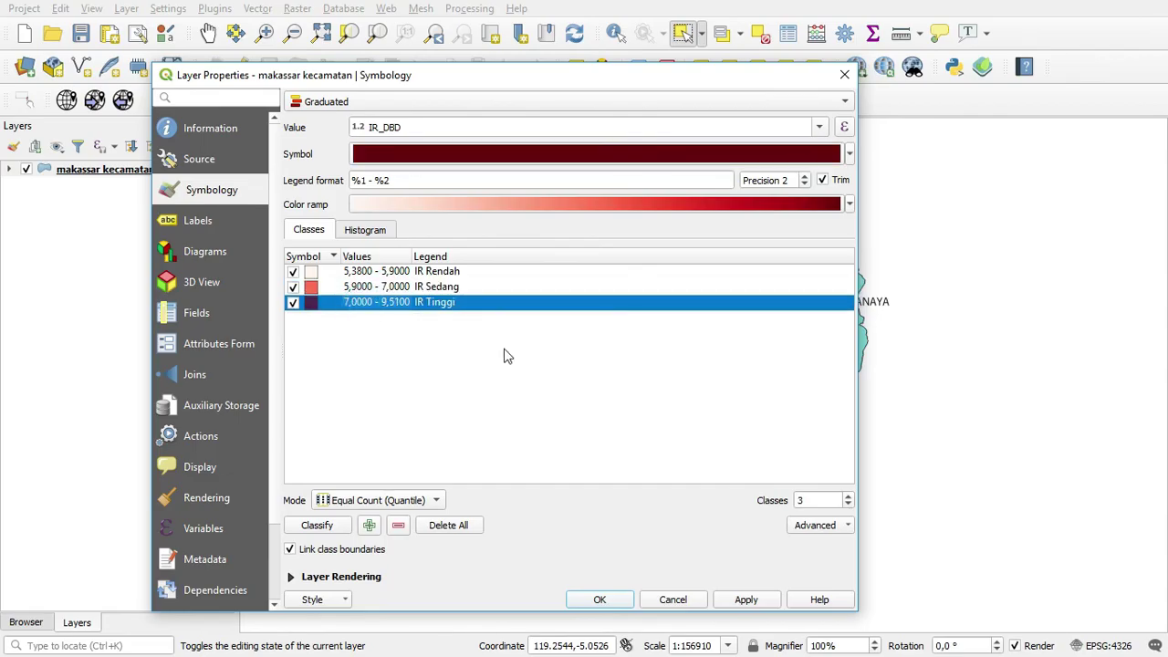
click(735, 600)
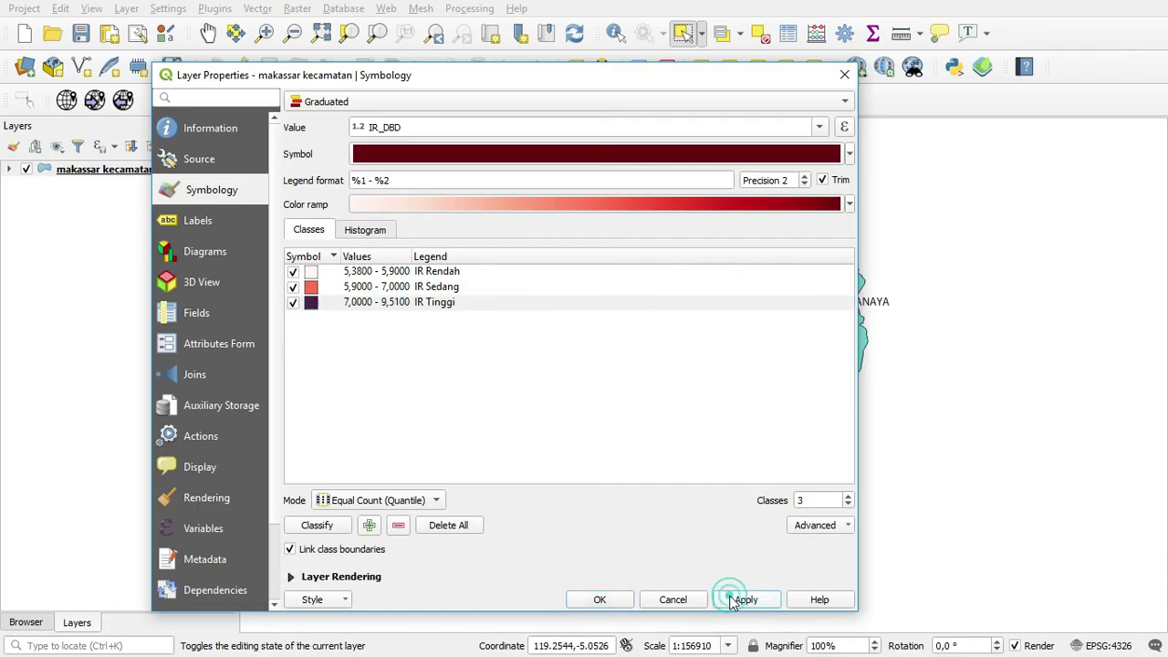
click(604, 599)
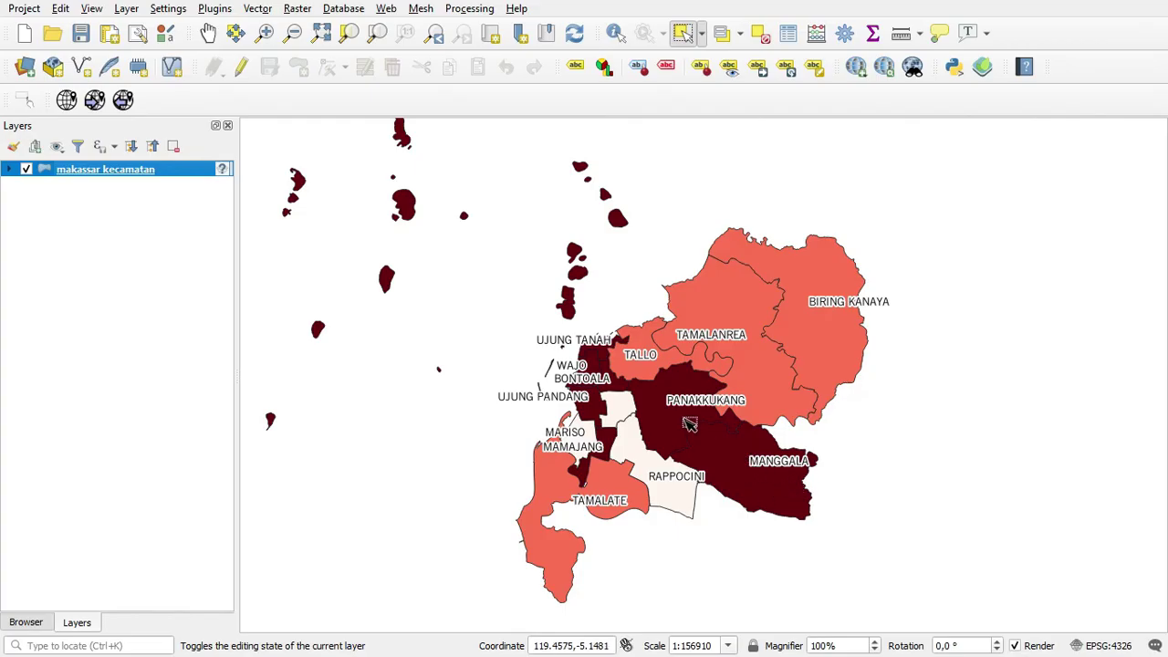
scroll(580, 384, up, 1)
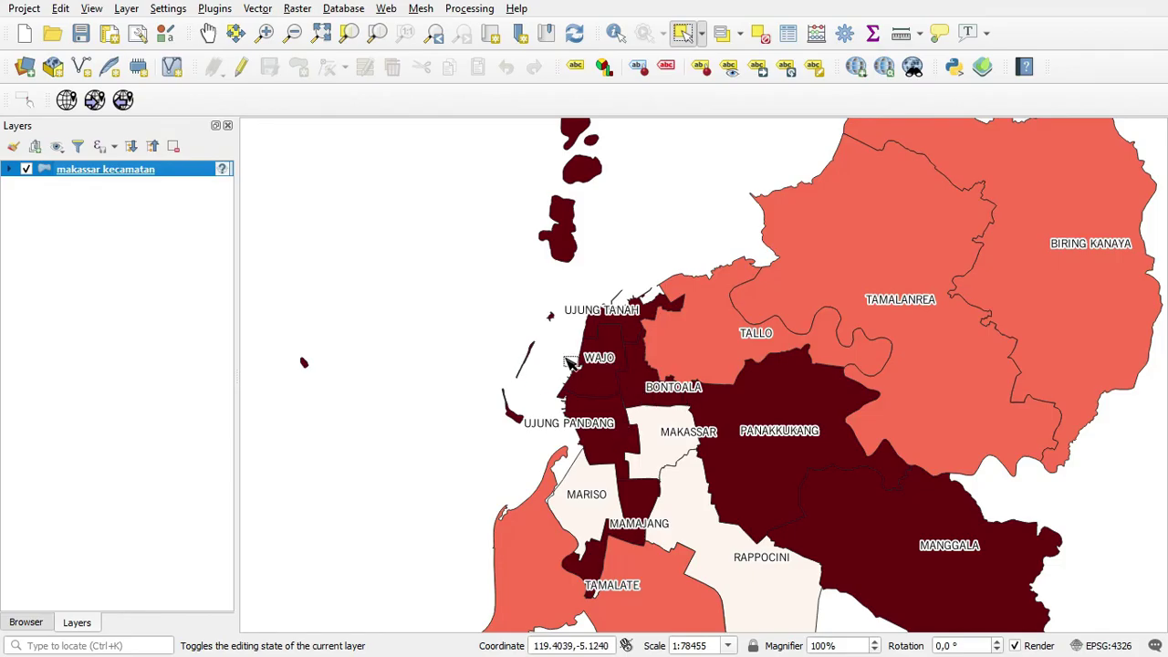
scroll(571, 363, down, 1)
scroll(643, 473, up, 1)
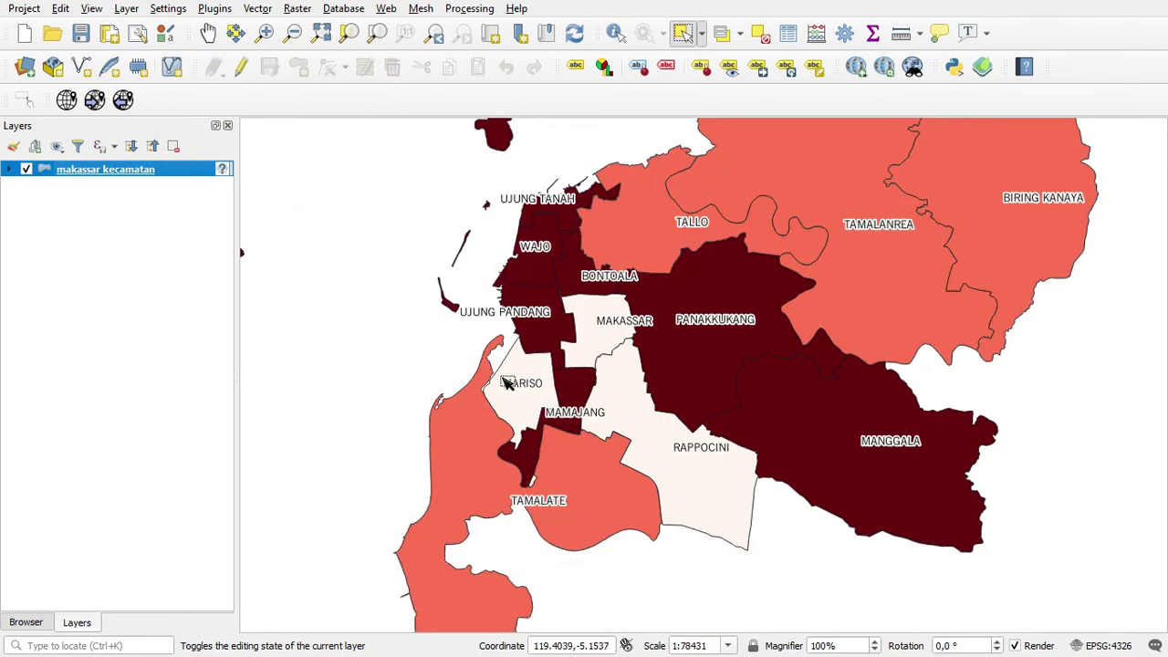
scroll(600, 365, down, 1)
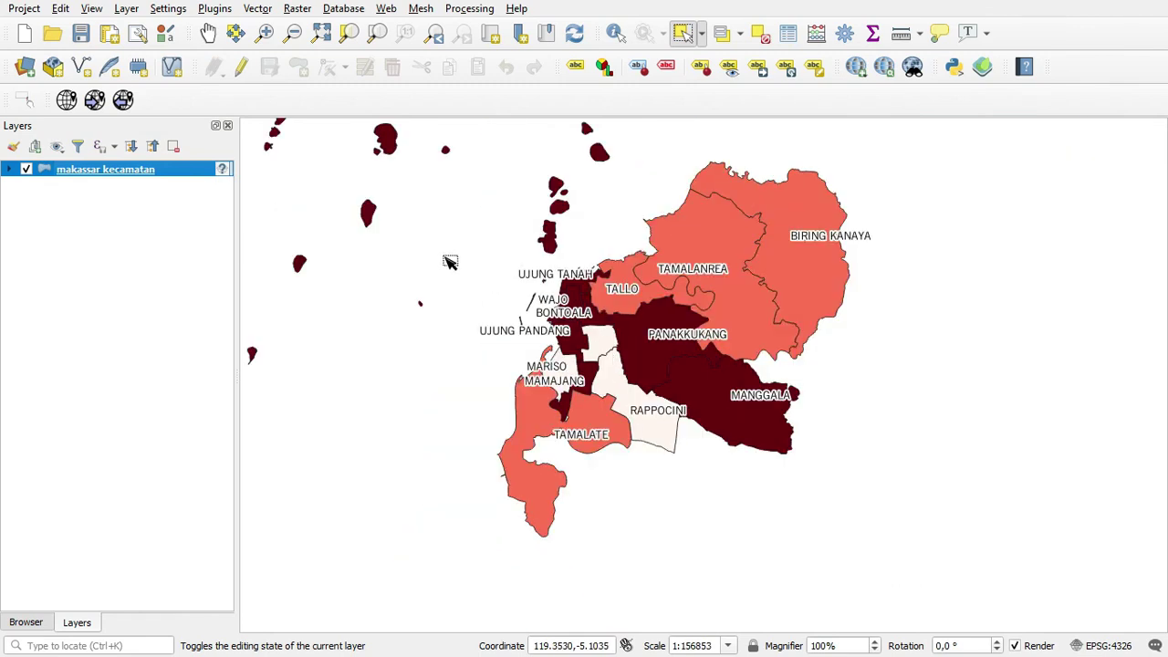